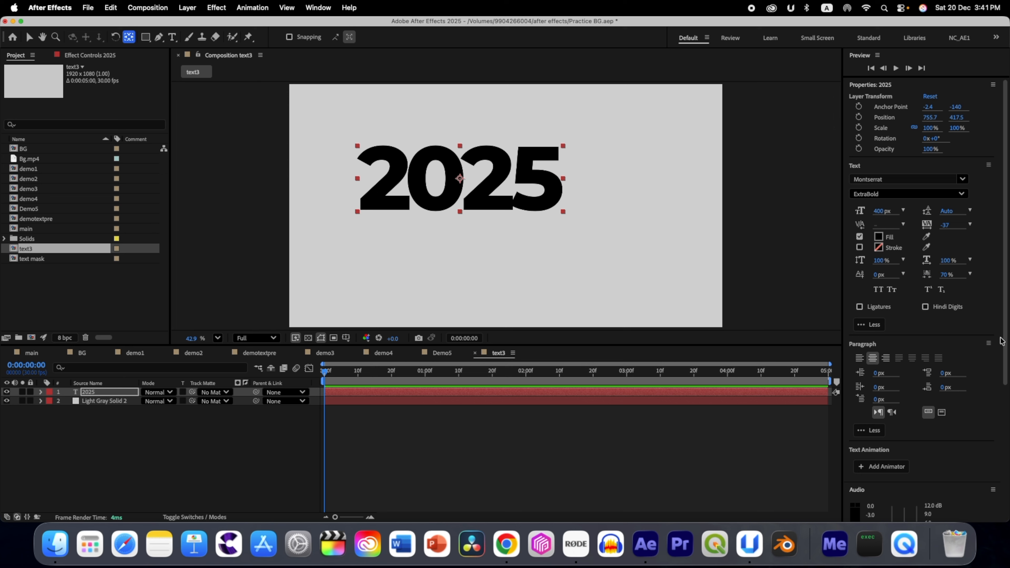
# Step: Center the 2025 text horizontally and vertically in the composition
pyautogui.scroll(-5, 981, 357)
pyautogui.click(869, 476)
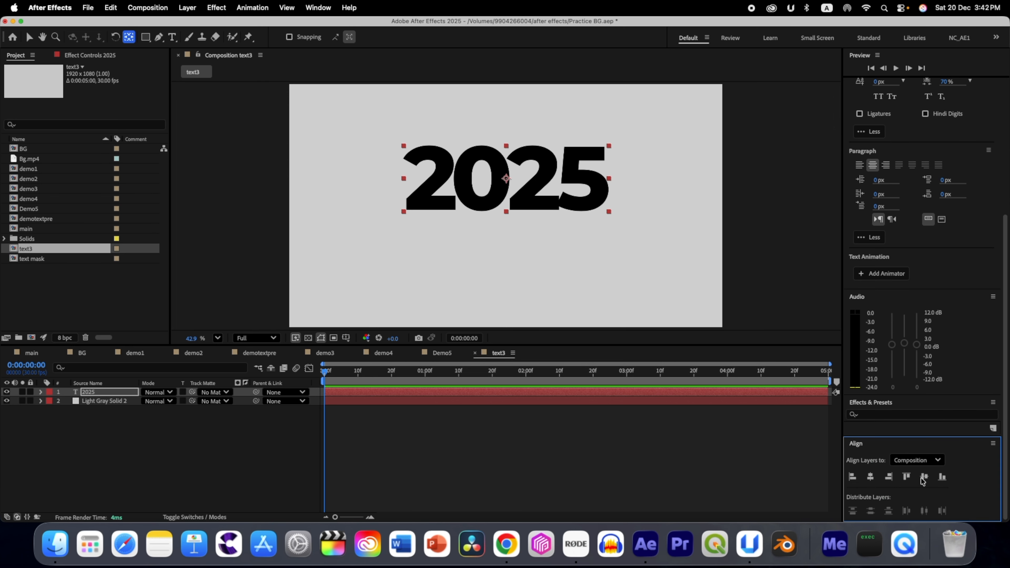
pyautogui.click(923, 476)
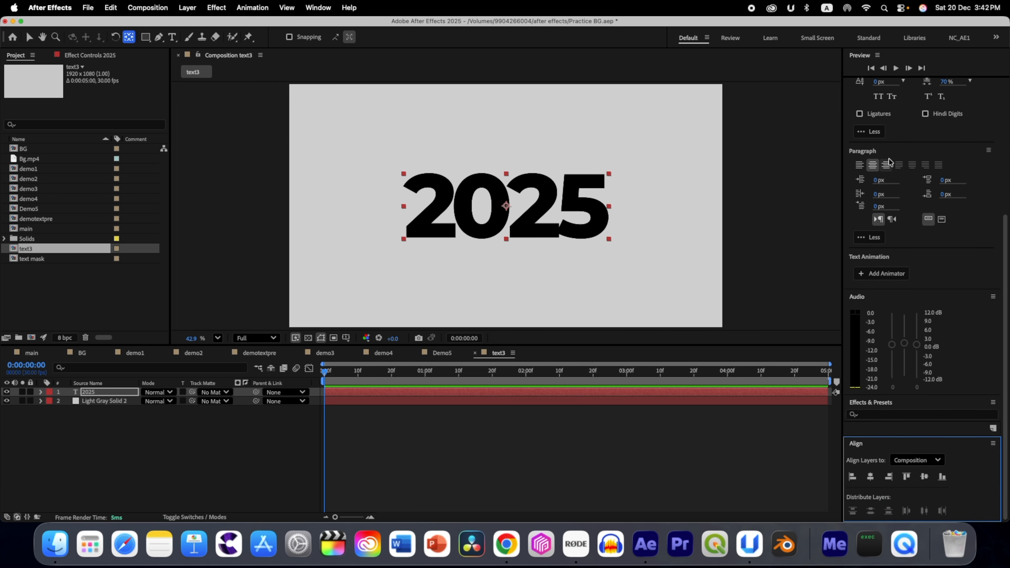
# Step: Change the font of the 2025 text to Kaneda Gothic ExtraBold
pyautogui.moveTo(1005, 247); pyautogui.dragTo(1008, 134)
pyautogui.scroll(2, 982, 159)
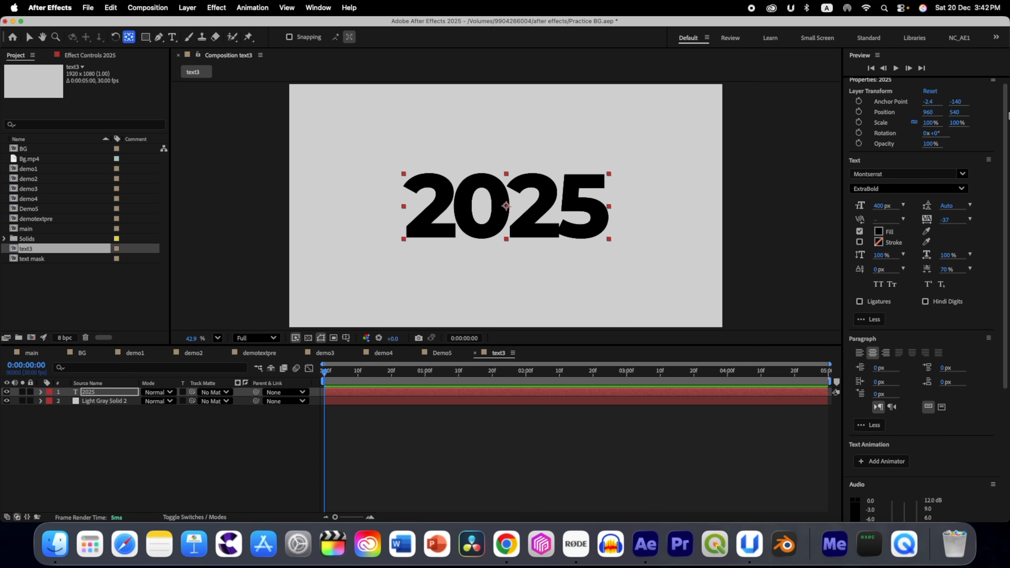
pyautogui.click(962, 179)
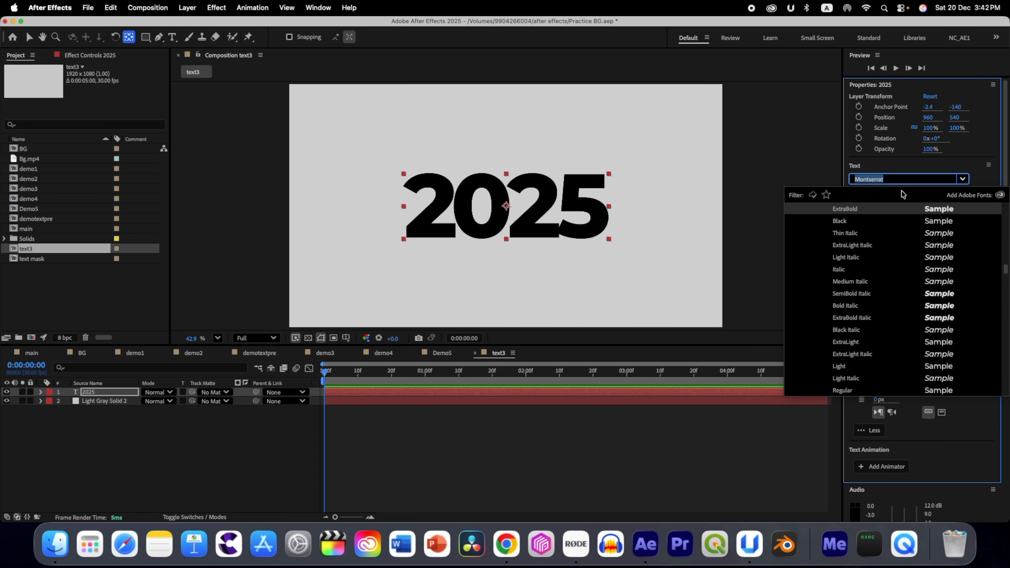
pyautogui.write('gothi')
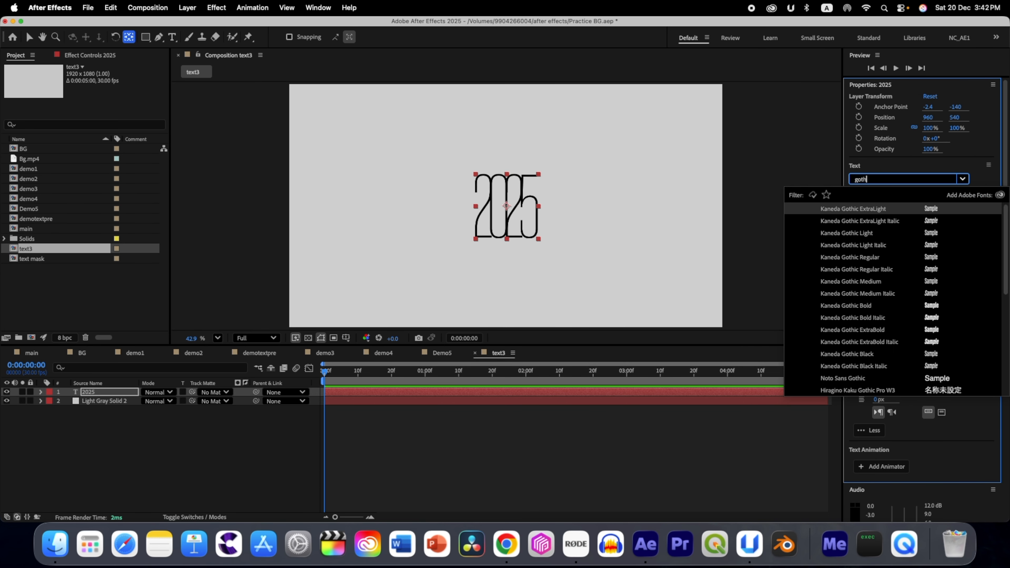
pyautogui.click(865, 330)
# Step: Set the 2025 text's font size to 300 px and its tracking to 25
pyautogui.click(878, 211)
pyautogui.write('300')
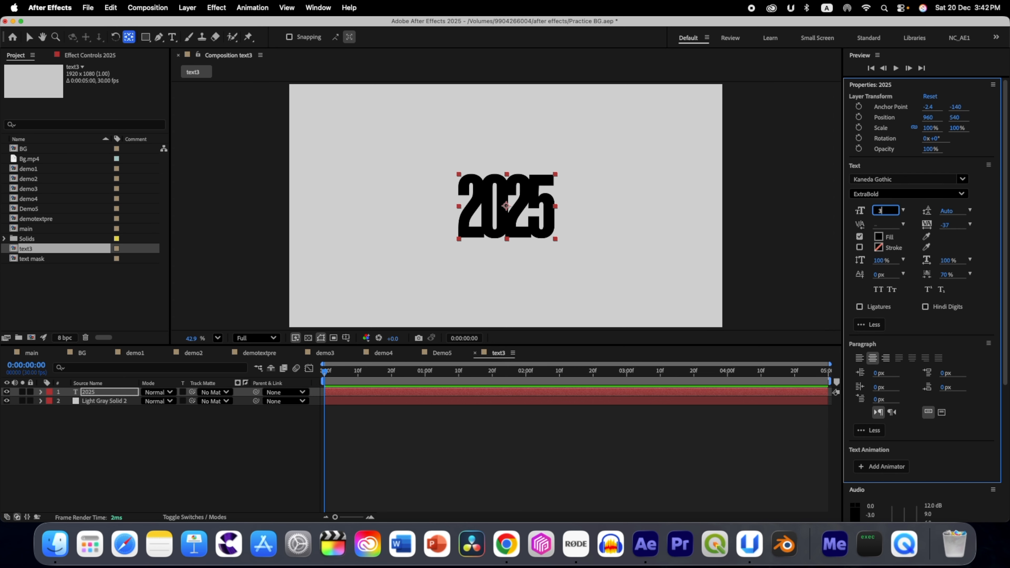
pyautogui.press('Return')
pyautogui.moveTo(946, 224); pyautogui.dragTo(977, 225)
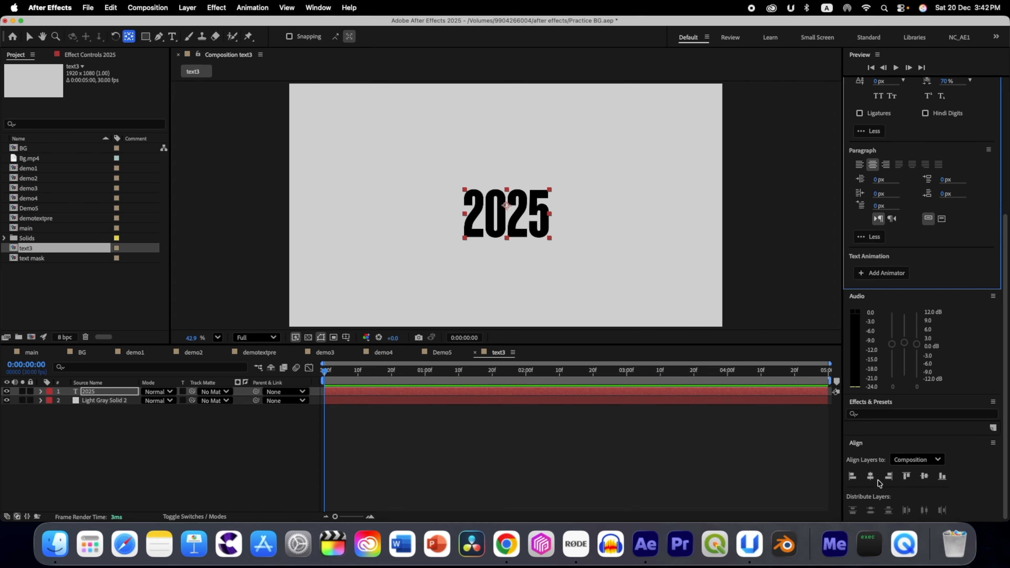
# Step: Recenter the resized 2025 text horizontally and vertically in the composition and deselect it
pyautogui.click(869, 477)
pyautogui.click(923, 476)
pyautogui.click(372, 173)
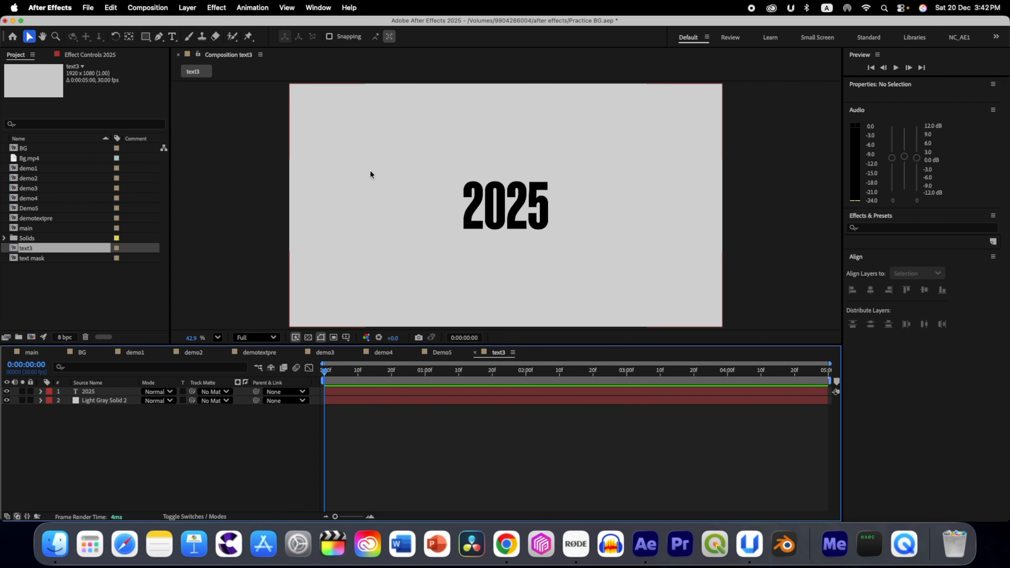
# Step: Set up the Ellipse tool to draw shapes with no fill
pyautogui.click(146, 37)
pyautogui.click(146, 37)
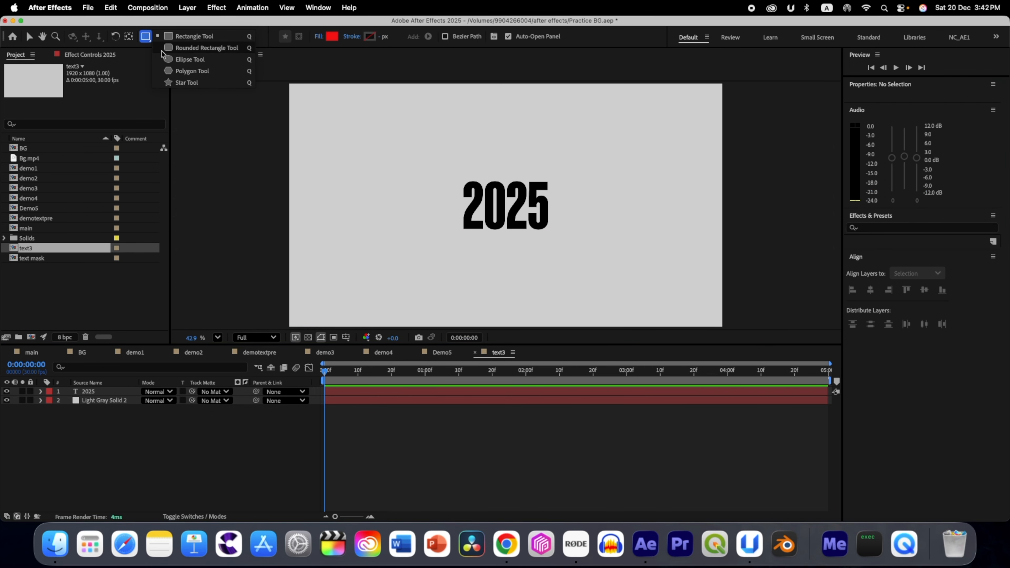
pyautogui.click(181, 60)
pyautogui.click(319, 37)
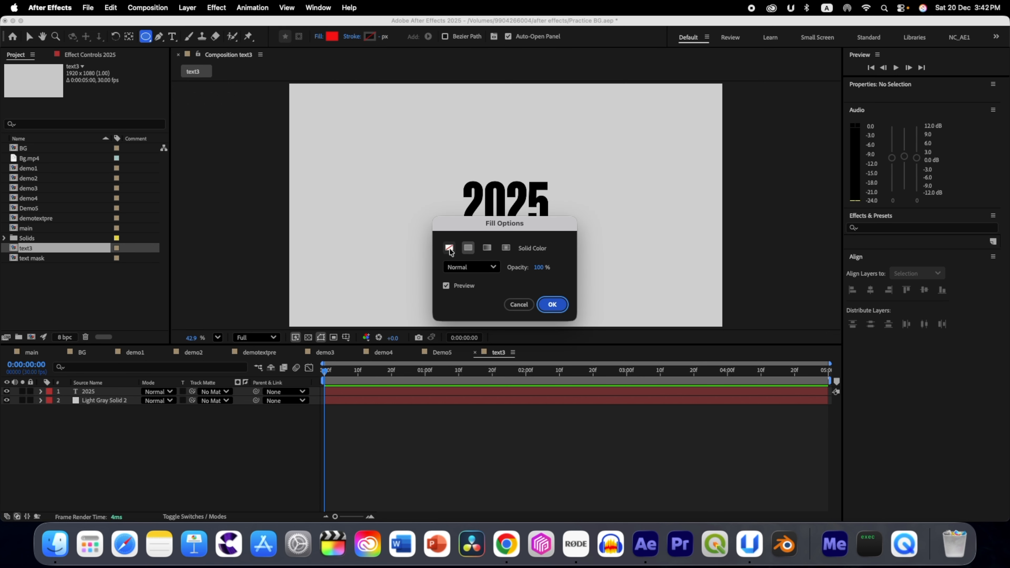
pyautogui.click(449, 247)
pyautogui.press('Return')
# Step: Set the ellipse stroke to black, sampled from the 2025 text, with a width of 10 px
pyautogui.click(370, 37)
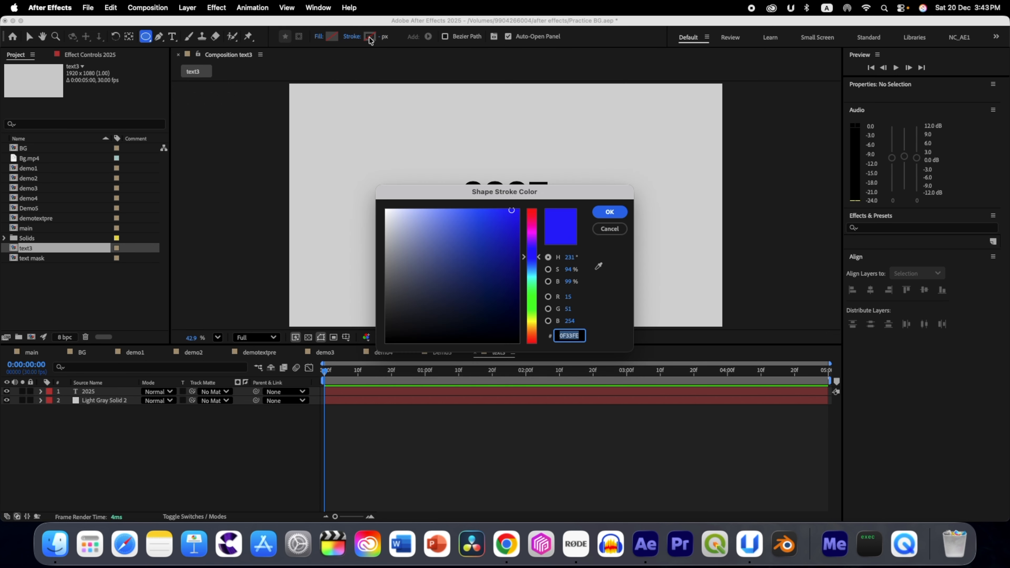
pyautogui.click(598, 266)
pyautogui.click(521, 178)
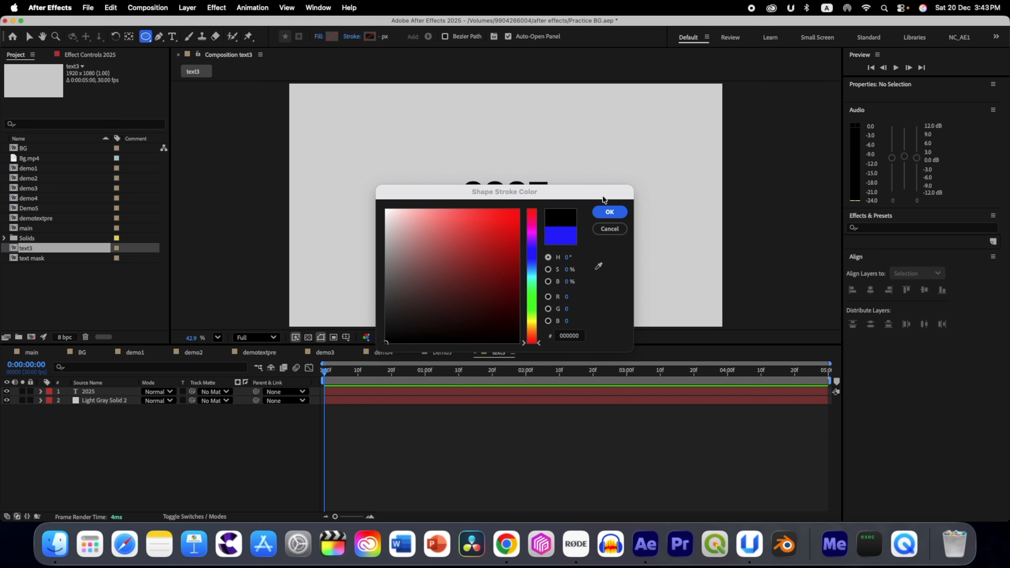
pyautogui.click(610, 212)
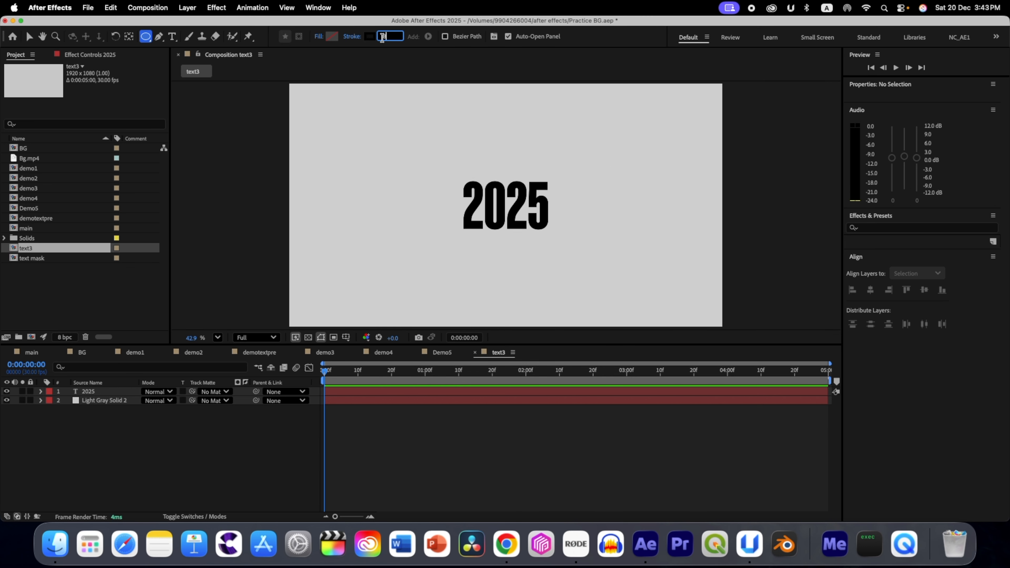
pyautogui.press('BackSpace')
pyautogui.write('10')
pyautogui.press('Return')
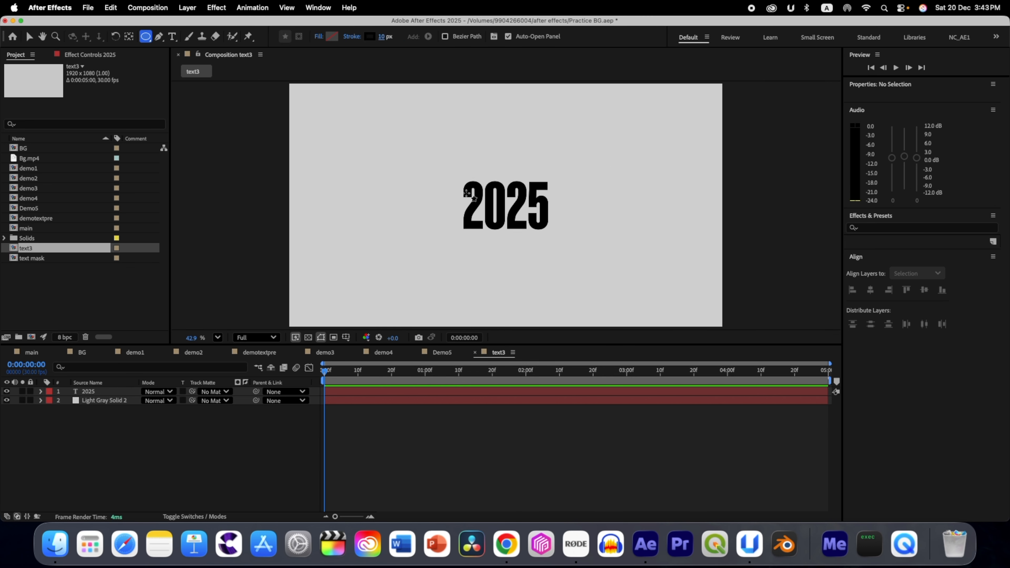
# Step: Draw a circle about 697 px wide and duplicate it twice, spreading the circles over the upper left, upper right and lower right
pyautogui.moveTo(448, 178); pyautogui.dragTo(605, 335)
pyautogui.press('v')
pyautogui.moveTo(526, 256); pyautogui.dragTo(650, 261)
pyautogui.press('super+d')
pyautogui.moveTo(649, 262)
pyautogui.mouseDown()
pyautogui.moveTo(411, 162)
pyautogui.moveTo(534, 156)
pyautogui.moveTo(654, 124)
pyautogui.mouseUp()
pyautogui.press('super+d')
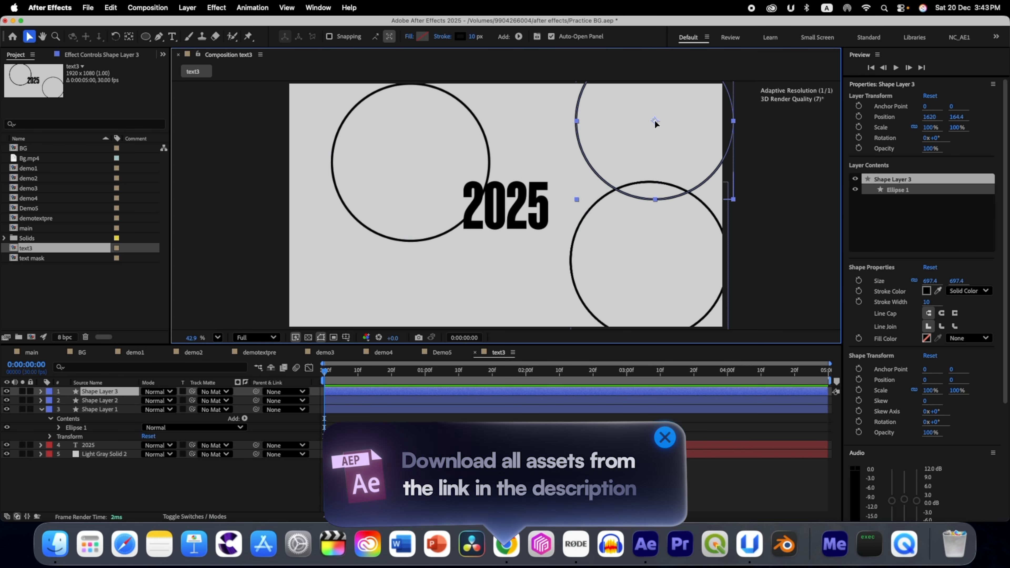
# Step: Scale the upper-left circle to 155% with a stroke width of 8 and move it up so it runs past the frame's top edge
pyautogui.click(114, 400)
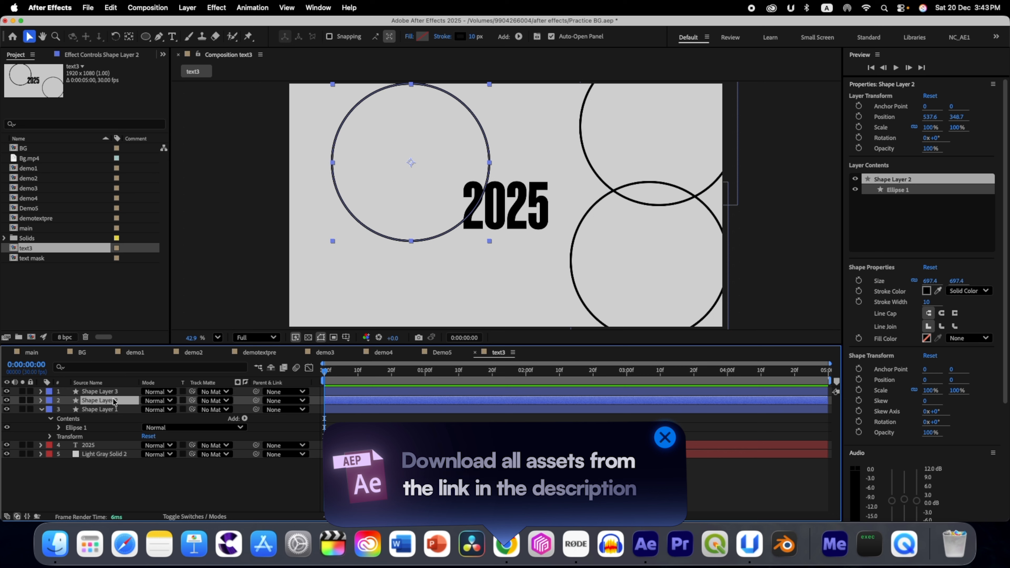
pyautogui.press('s')
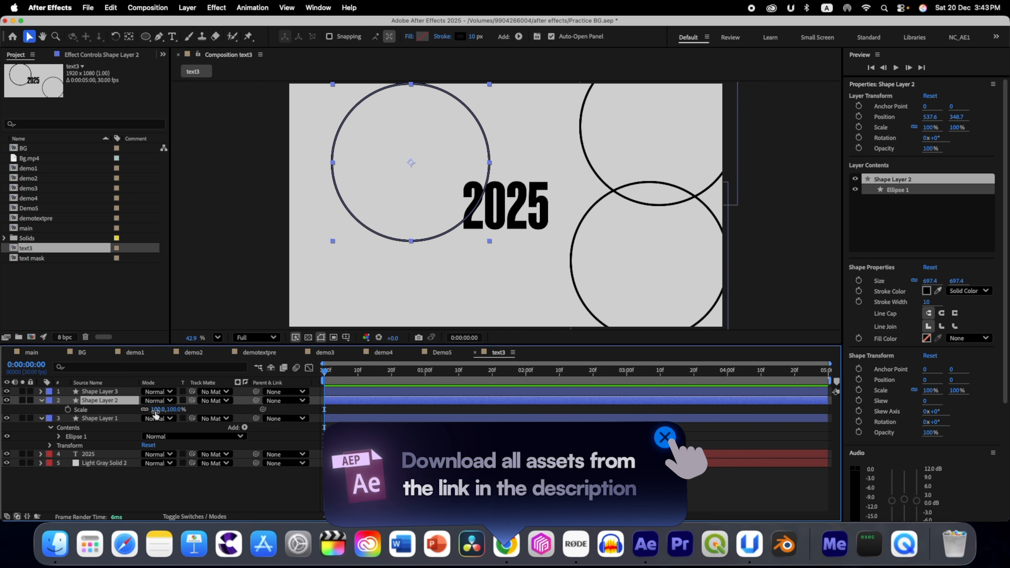
pyautogui.moveTo(155, 414); pyautogui.dragTo(186, 414)
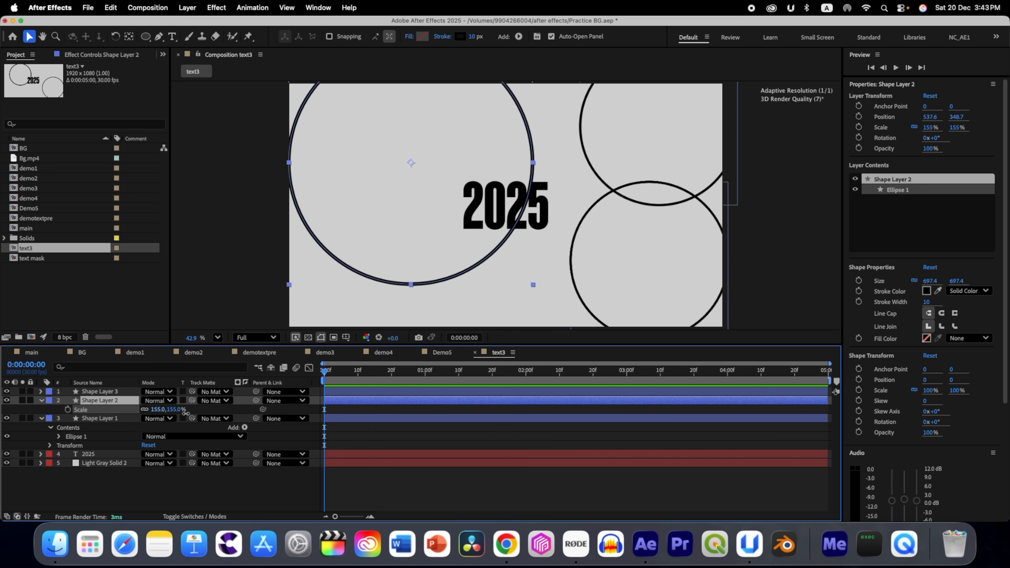
pyautogui.moveTo(411, 166)
pyautogui.mouseDown()
pyautogui.moveTo(400, 137)
pyautogui.moveTo(410, 117)
pyautogui.mouseUp()
pyautogui.click(926, 303)
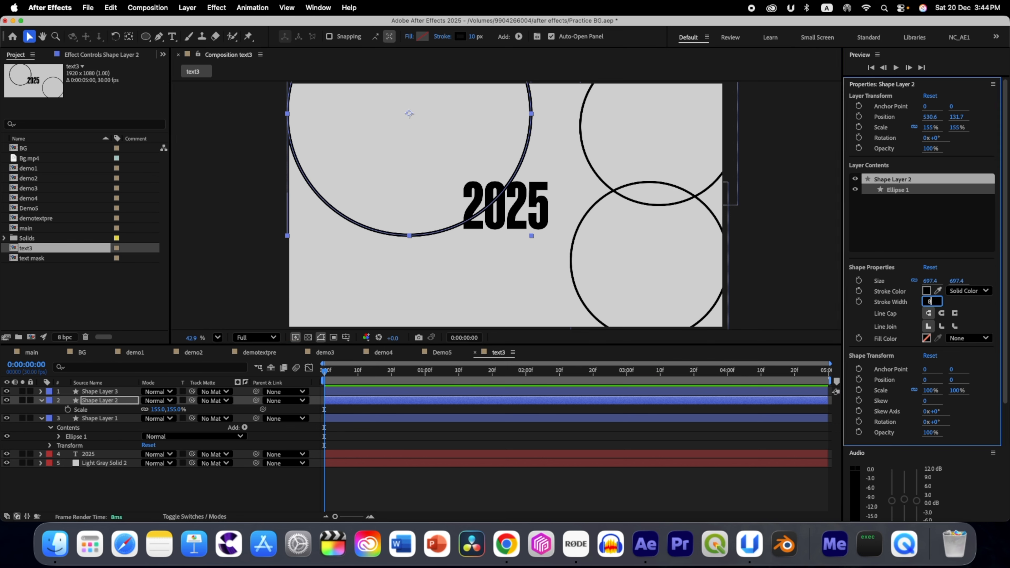
pyautogui.press('Return')
# Step: Move the upper-right circle to about 1387, 134 and scale the lower-right circle to 120%
pyautogui.moveTo(660, 128); pyautogui.dragTo(603, 115)
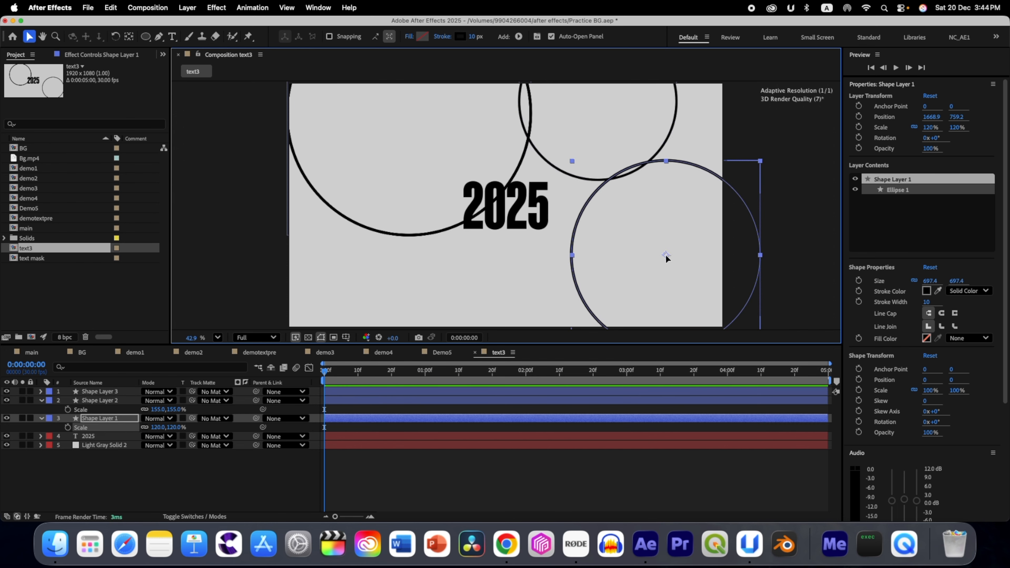
pyautogui.moveTo(597, 104); pyautogui.dragTo(602, 117)
# Step: Add dashes to the stroke of the Shape Layer 3 circle and lengthen the dashes
pyautogui.click(95, 394)
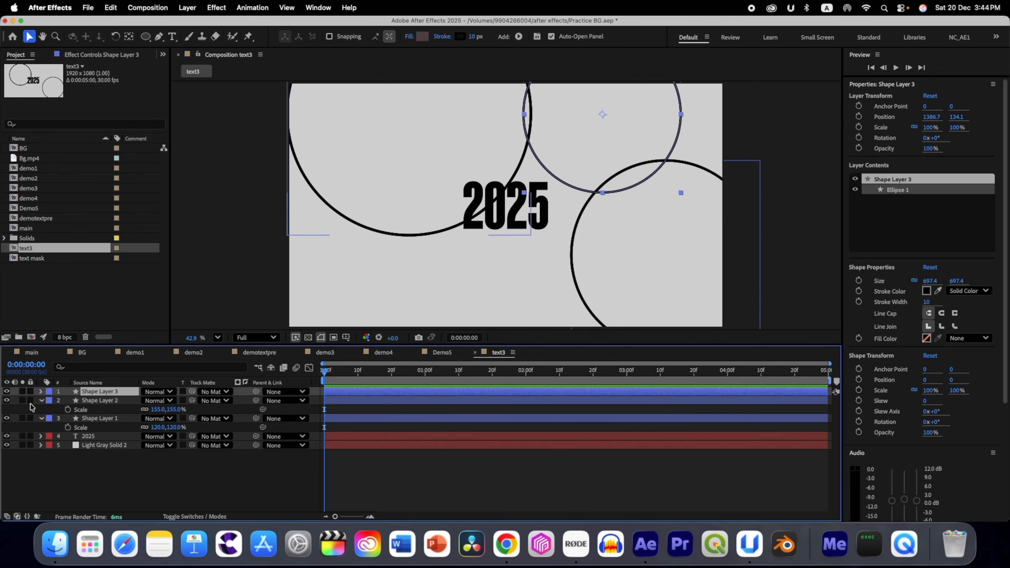
pyautogui.click(40, 391)
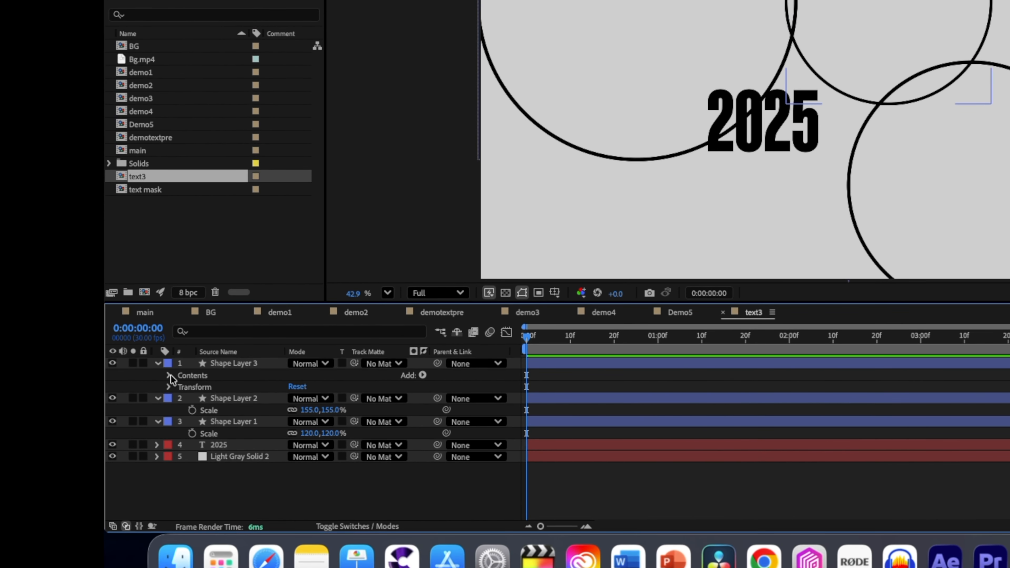
pyautogui.click(141, 380)
pyautogui.click(154, 391)
pyautogui.click(164, 412)
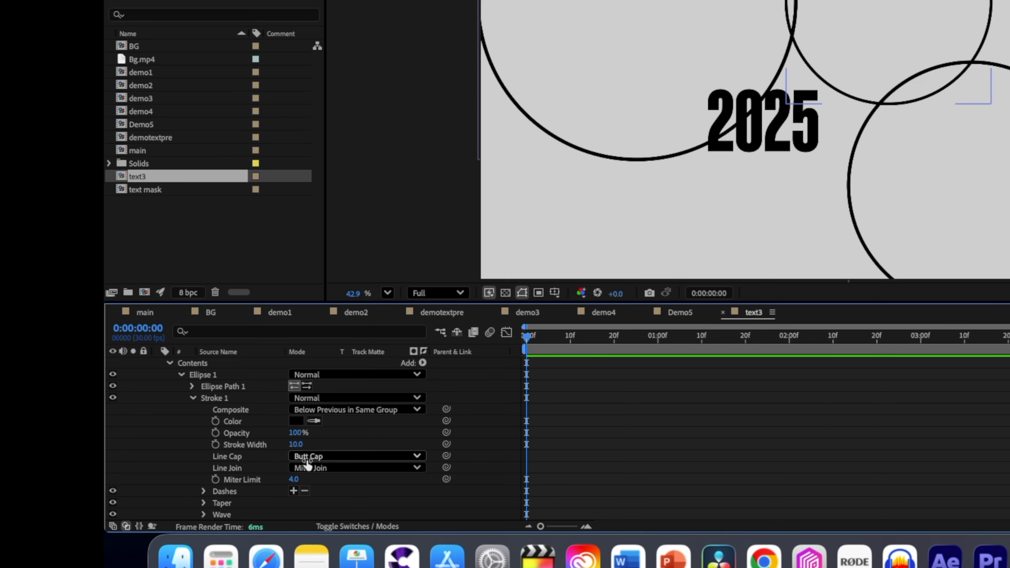
pyautogui.click(293, 491)
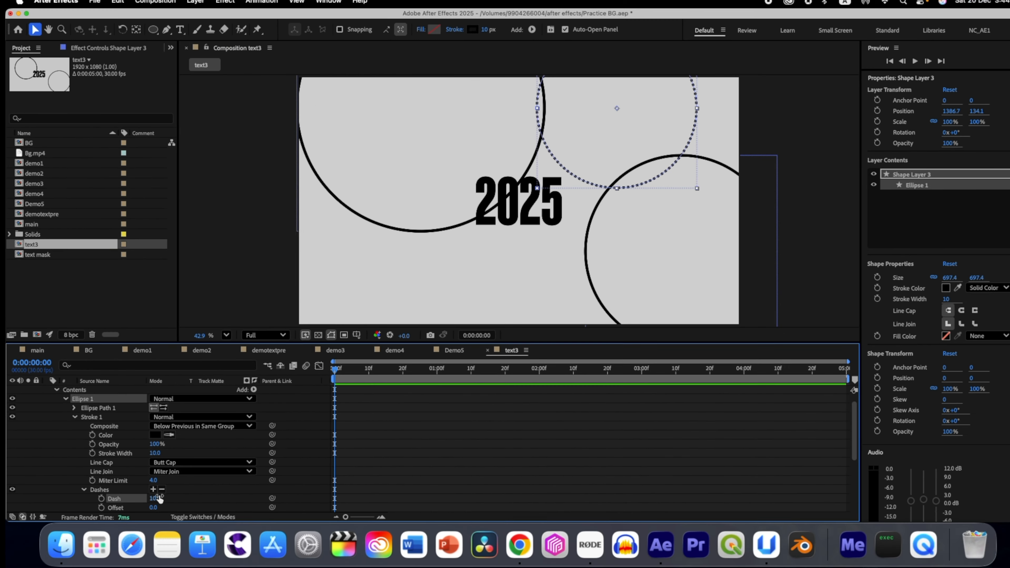
pyautogui.moveTo(159, 502); pyautogui.dragTo(174, 501)
pyautogui.click(181, 464)
pyautogui.click(254, 486)
# Step: Animate the dashed circle's dash offset with keyframes from the start to the end of the composition, and preview the motion
pyautogui.scroll(-3, 254, 486)
pyautogui.click(163, 478)
pyautogui.moveTo(440, 345); pyautogui.dragTo(882, 350)
pyautogui.moveTo(225, 479); pyautogui.dragTo(338, 482)
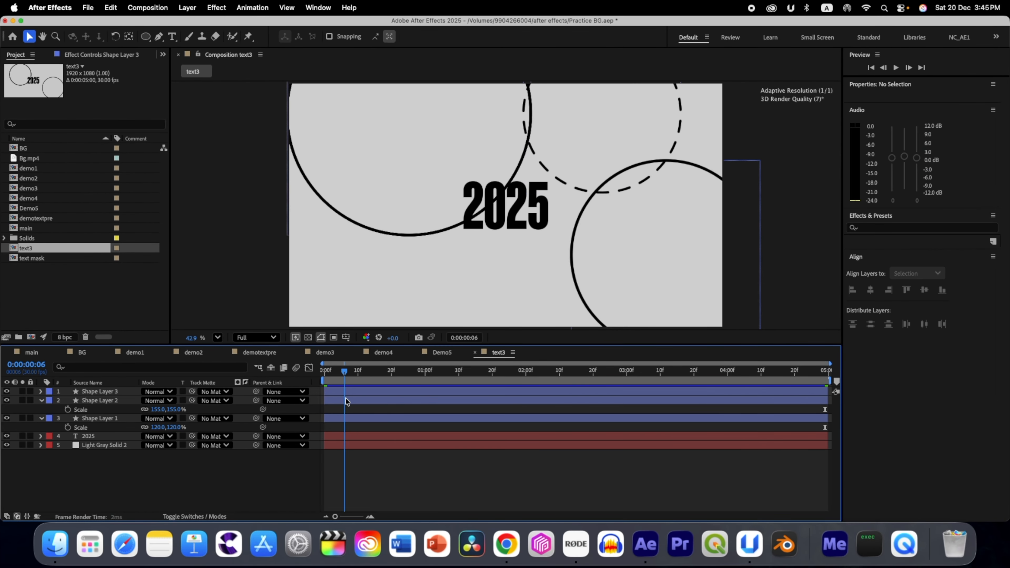
pyautogui.press('space')
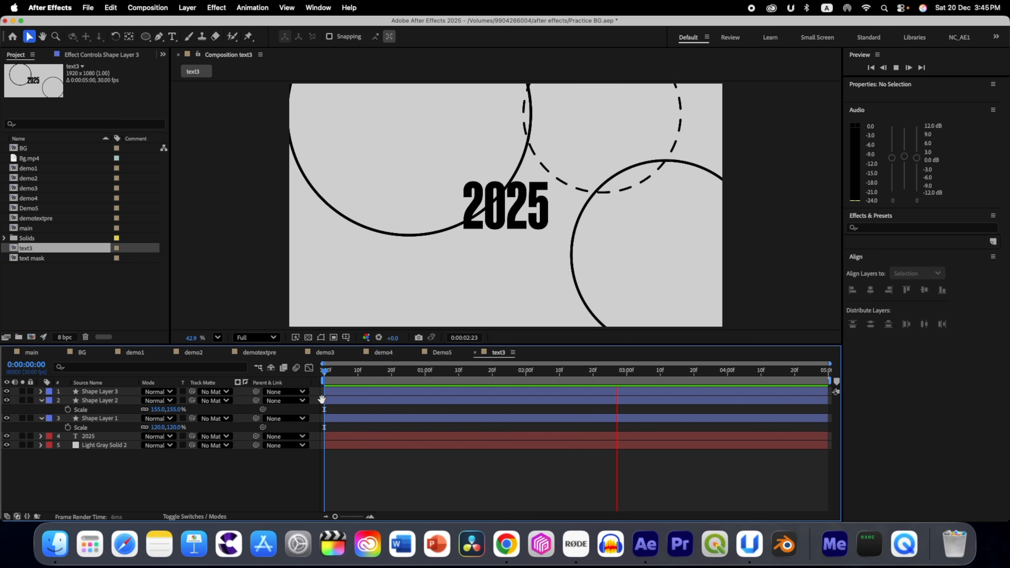
pyautogui.press('space')
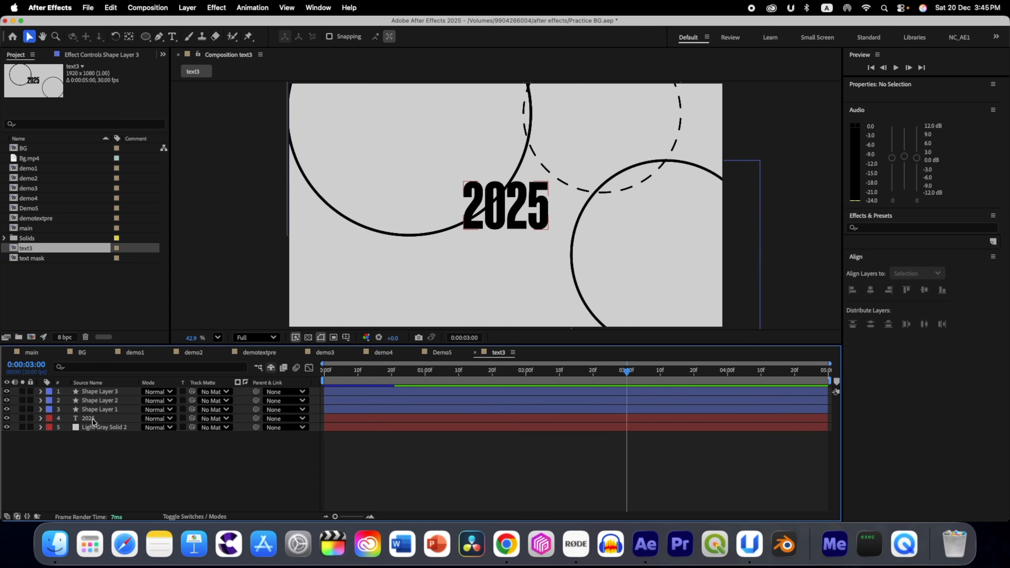
# Step: Pre-compose the three circle layers and the 2025 text into a new composition named Text_hidden
pyautogui.click(93, 418)
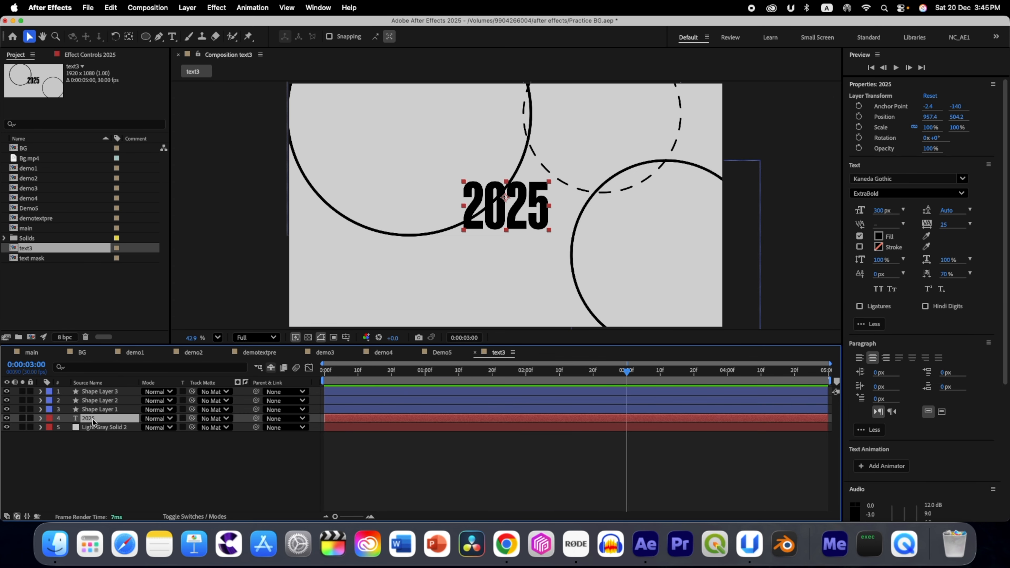
pyautogui.keyDown('shift'); pyautogui.click(94, 392); pyautogui.keyUp('shift')
pyautogui.rightClick(94, 392)
pyautogui.click(153, 440)
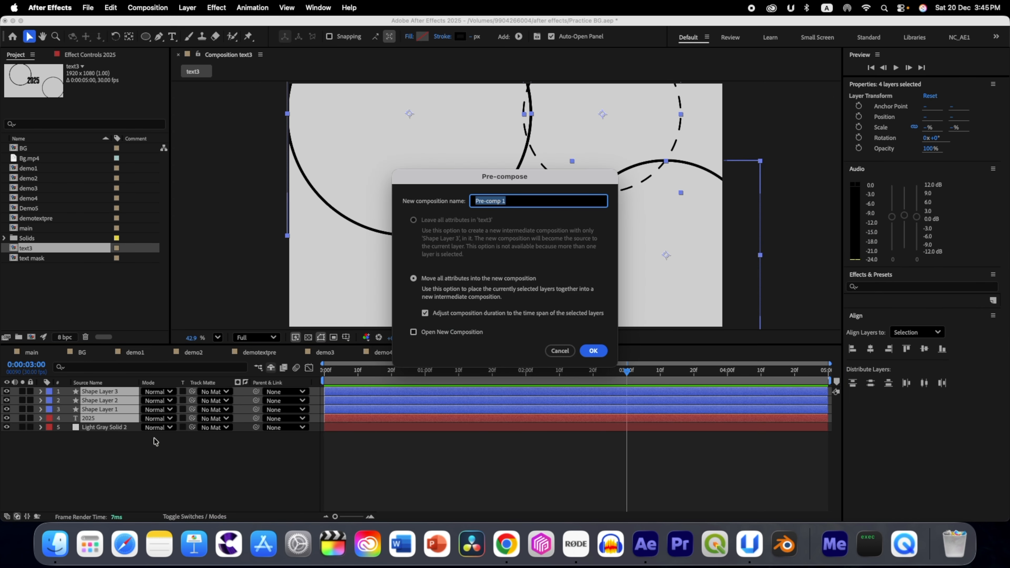
pyautogui.write('Text_hidden')
pyautogui.click(592, 350)
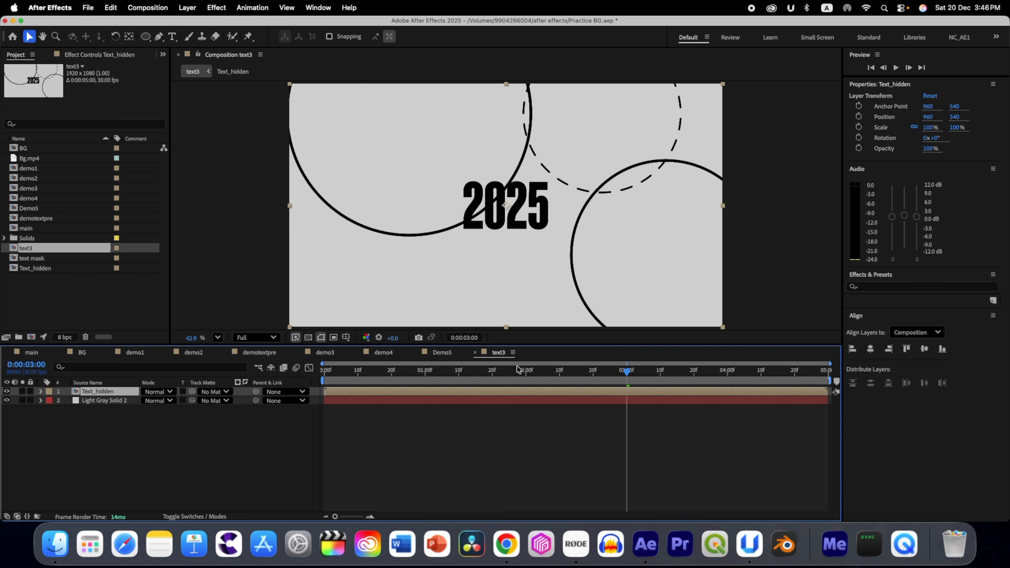
# Step: Open the Text_hidden composition and add an adjustment layer above its layers
pyautogui.doubleClick(101, 394)
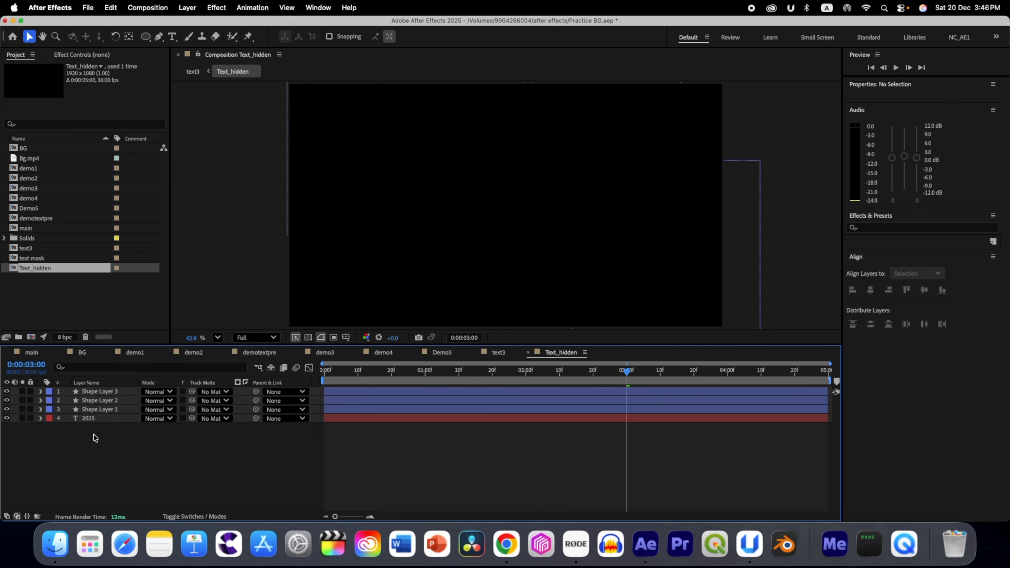
pyautogui.rightClick(95, 437)
pyautogui.moveTo(130, 377)
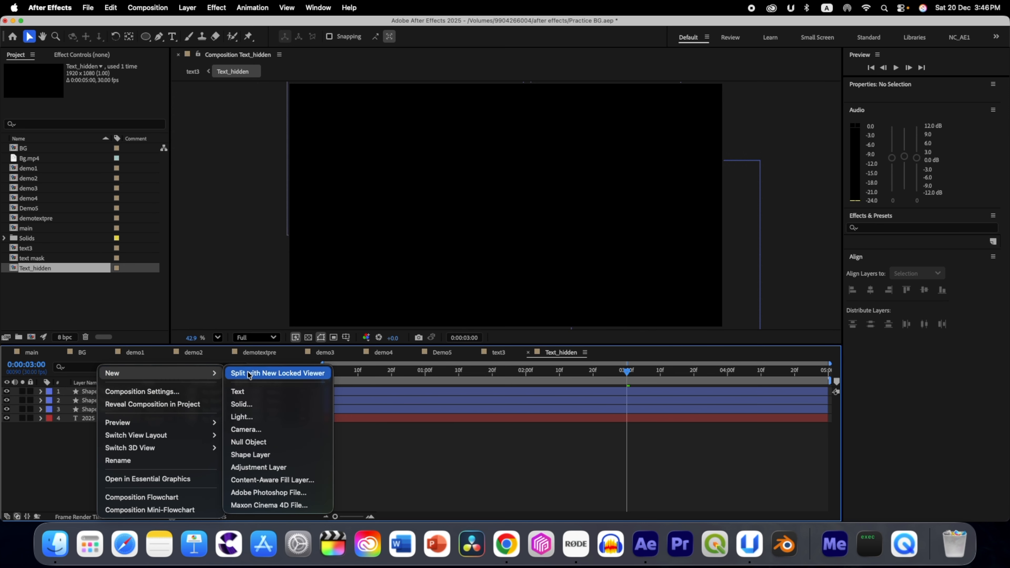
pyautogui.click(259, 467)
# Step: Apply a Fill effect to the adjustment layer in Text_hidden and set its color to D6D6D6
pyautogui.hotkey('ctrl', 'space')
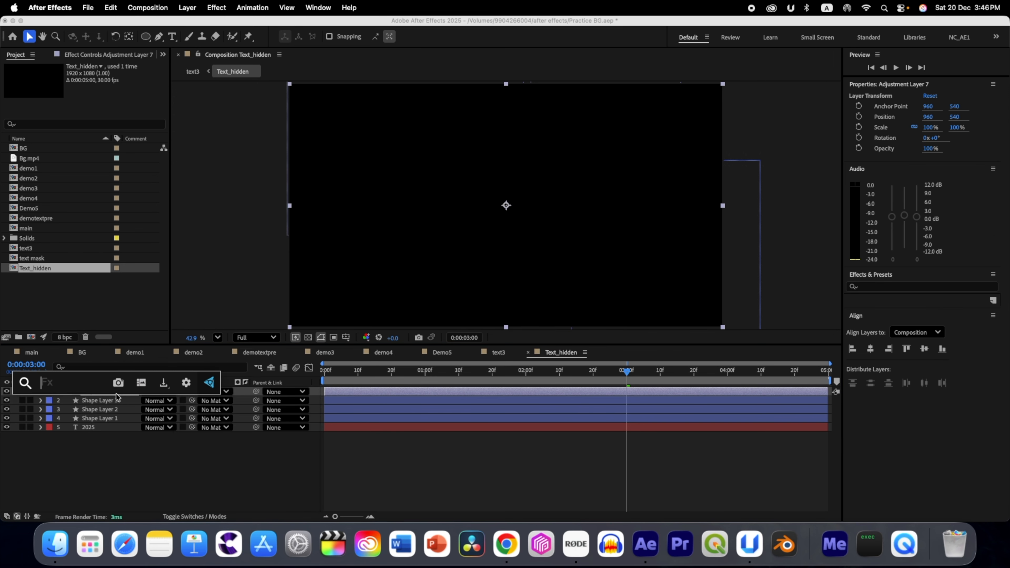
pyautogui.write('fill')
pyautogui.press('Return')
pyautogui.click(98, 102)
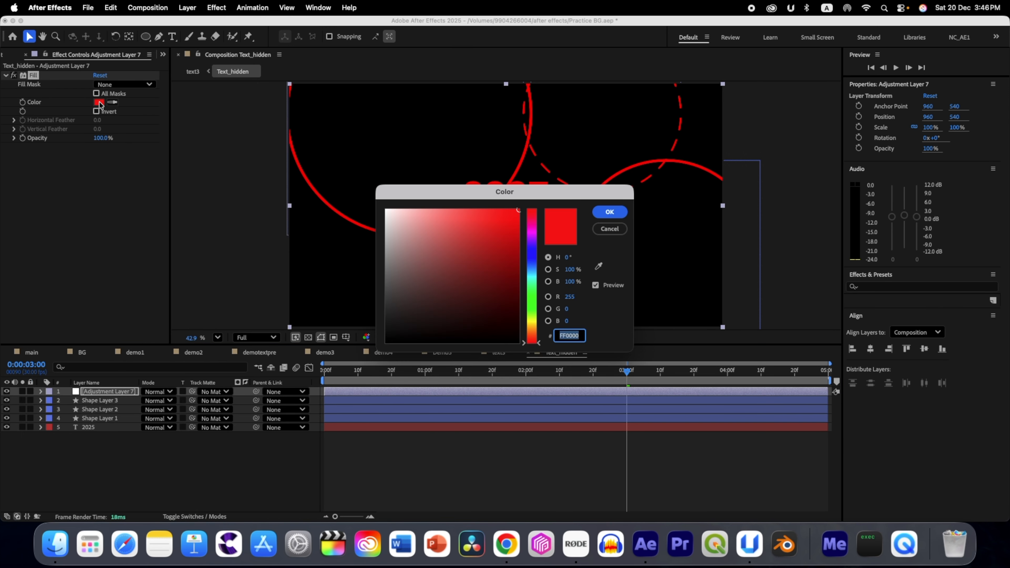
pyautogui.write('D6D6')
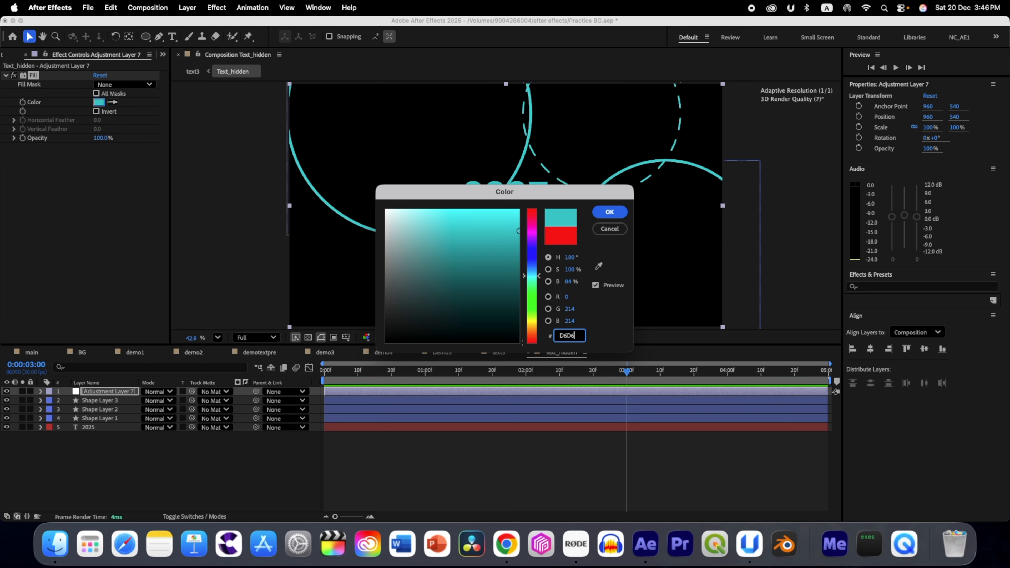
pyautogui.write('D6')
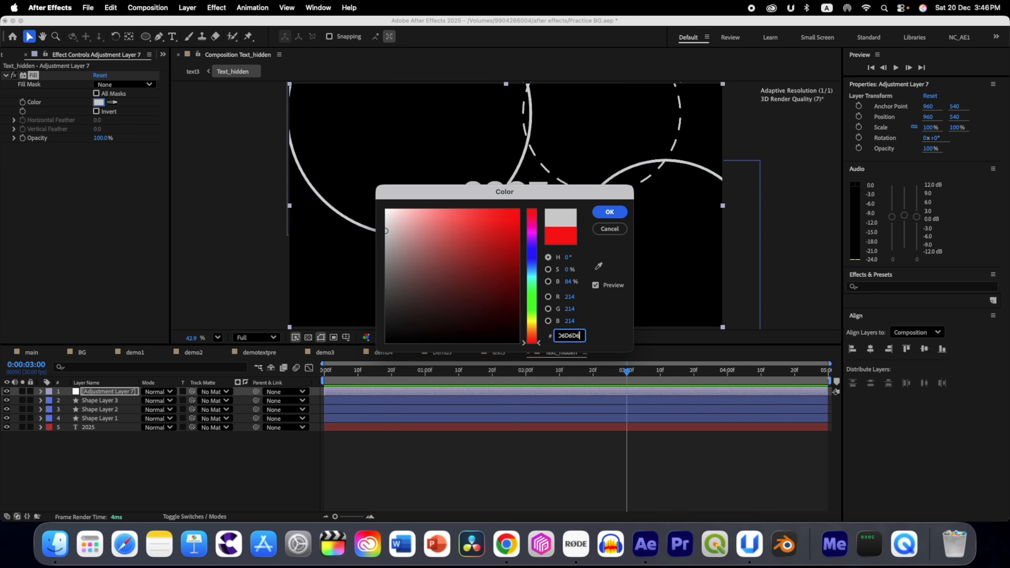
pyautogui.click(609, 212)
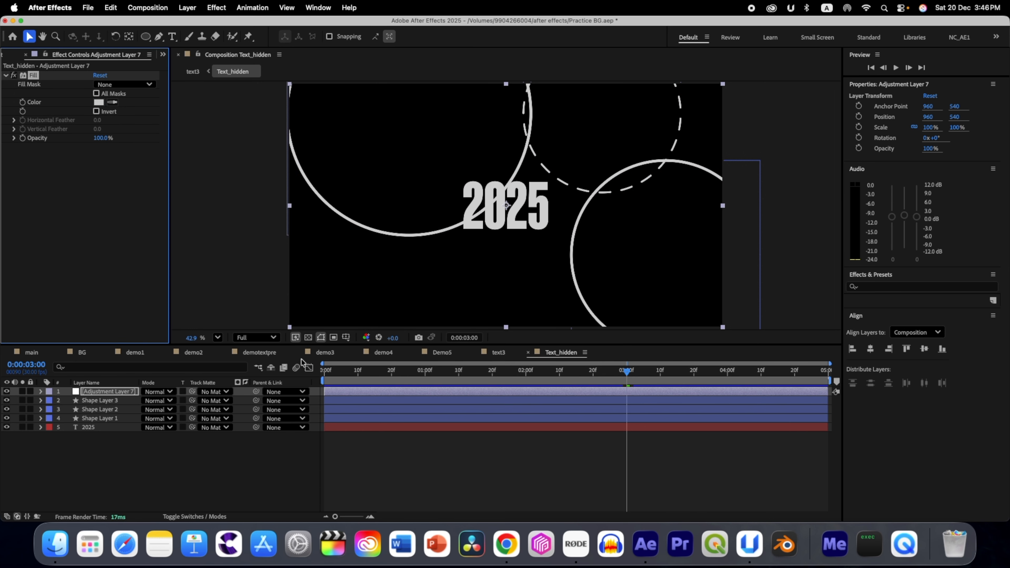
# Step: Apply a Fill effect to the Text_hidden layer in the text3 composition and set its color to the darker gray 9D9A9A
pyautogui.click(501, 354)
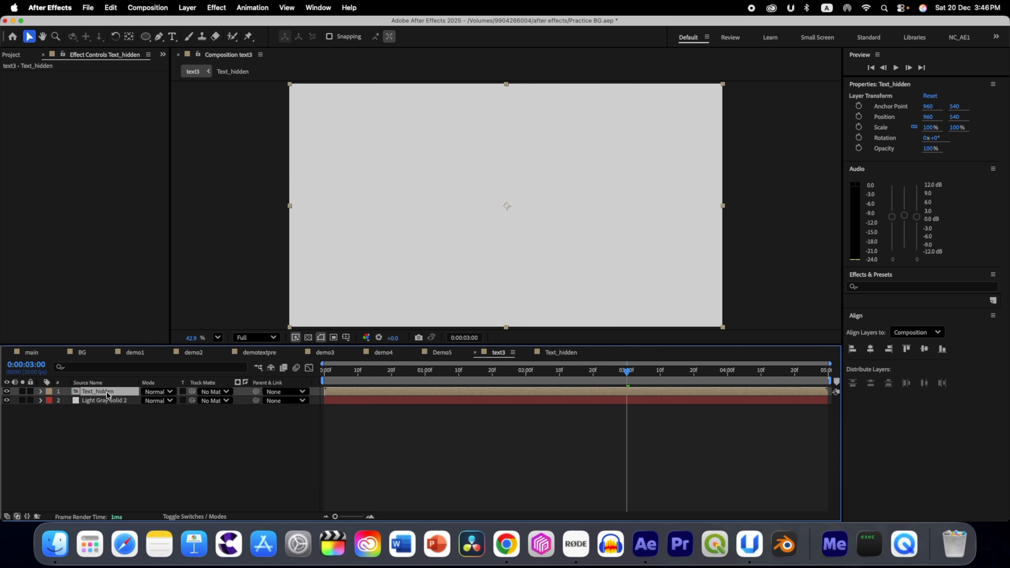
pyautogui.hotkey('ctrl', 'space')
pyautogui.write('fill')
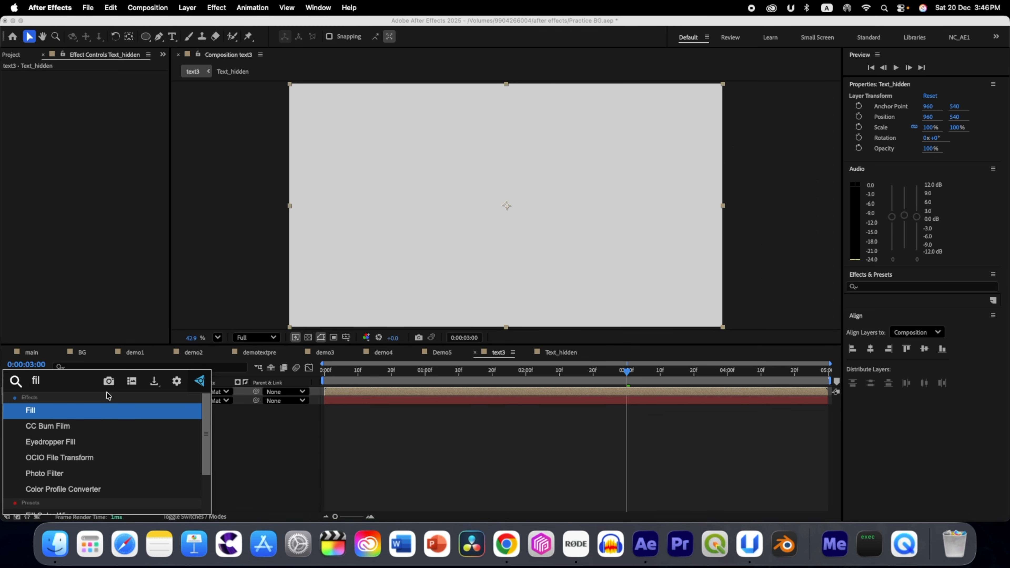
pyautogui.press('Return')
pyautogui.click(99, 102)
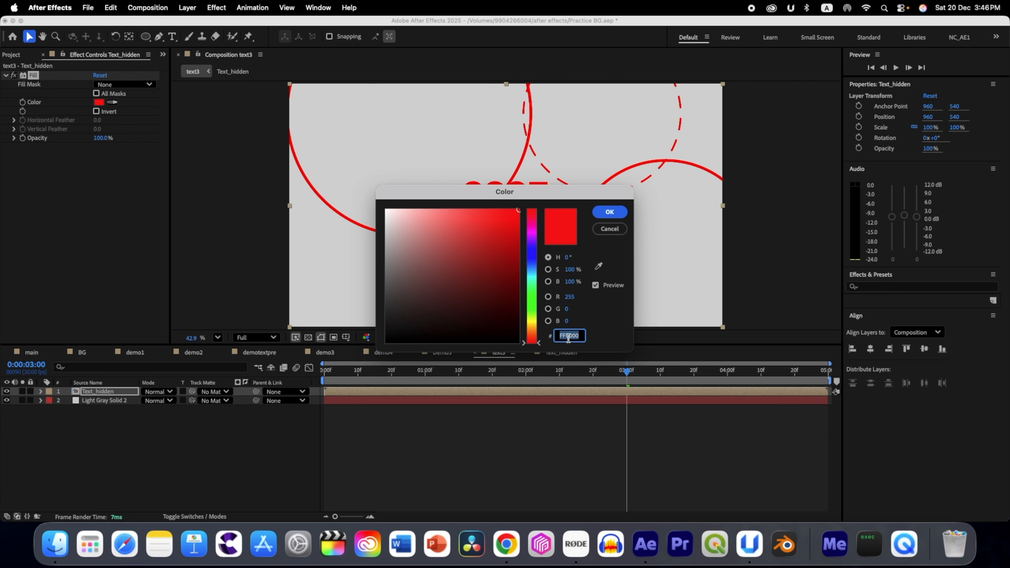
pyautogui.write('0D6D6D')
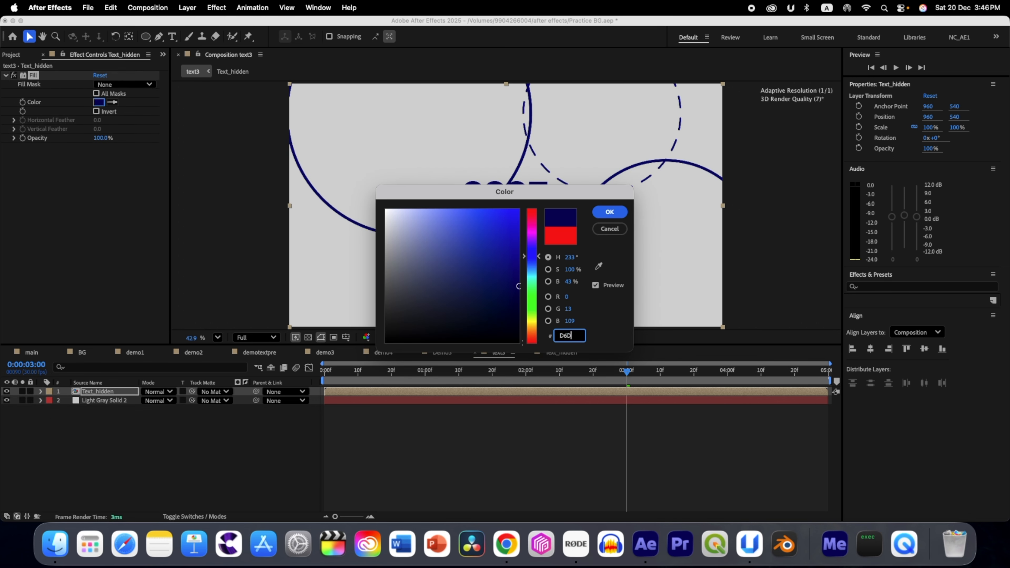
pyautogui.write('6')
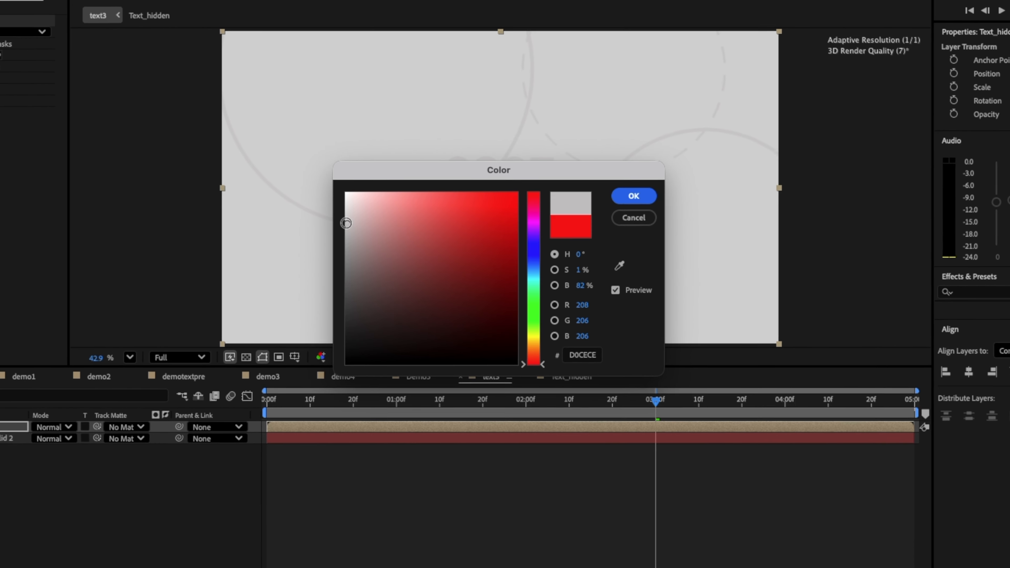
pyautogui.moveTo(384, 232)
pyautogui.mouseDown()
pyautogui.moveTo(388, 246)
pyautogui.moveTo(358, 262)
pyautogui.moveTo(359, 286)
pyautogui.moveTo(350, 247)
pyautogui.moveTo(338, 249)
pyautogui.moveTo(345, 258)
pyautogui.mouseUp()
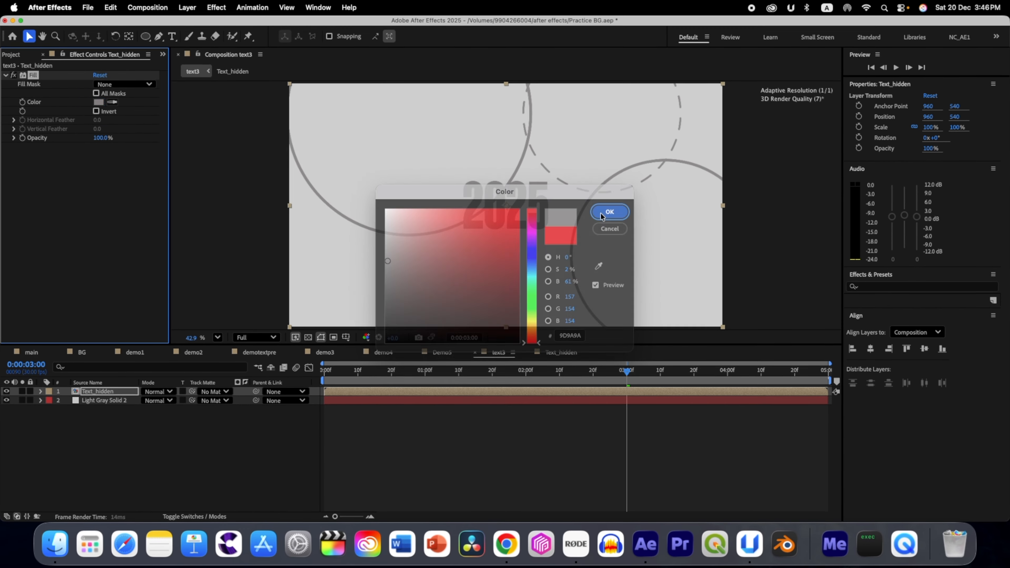
pyautogui.click(626, 194)
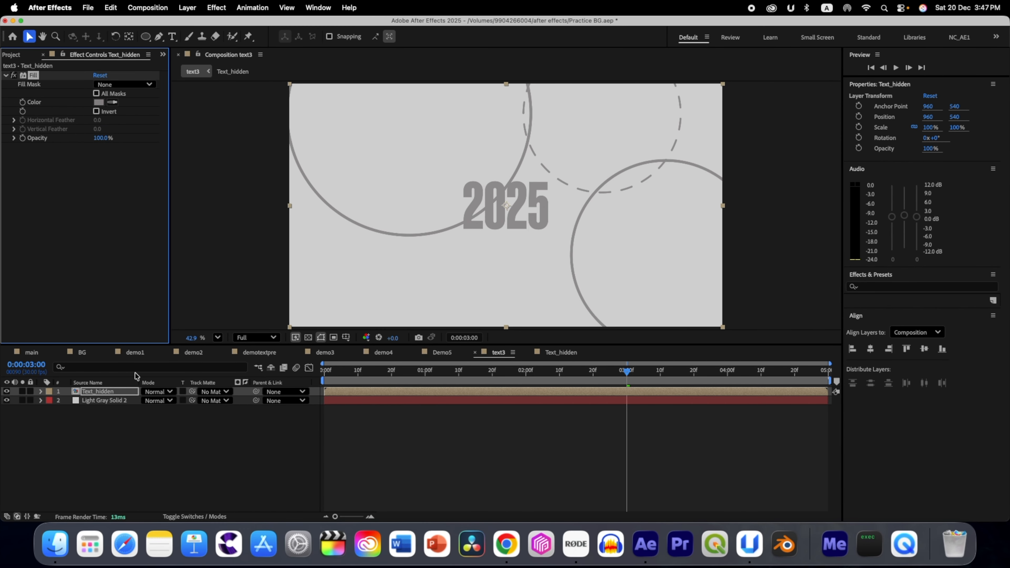
# Step: Draw a circle about 49 px wide below the 2025 title, with no stroke and a white FFFFFF fill
pyautogui.click(137, 429)
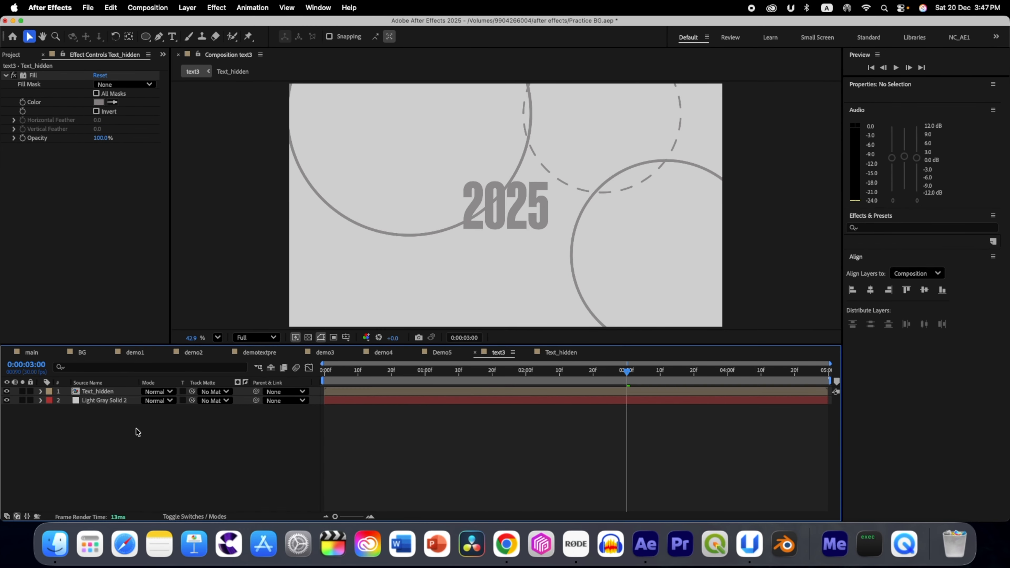
pyautogui.click(145, 39)
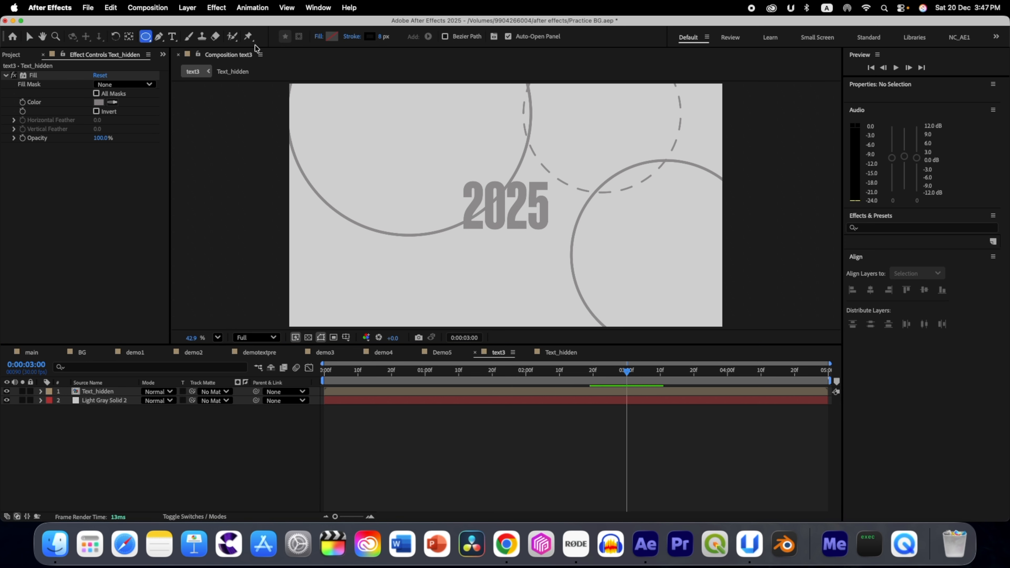
pyautogui.click(351, 40)
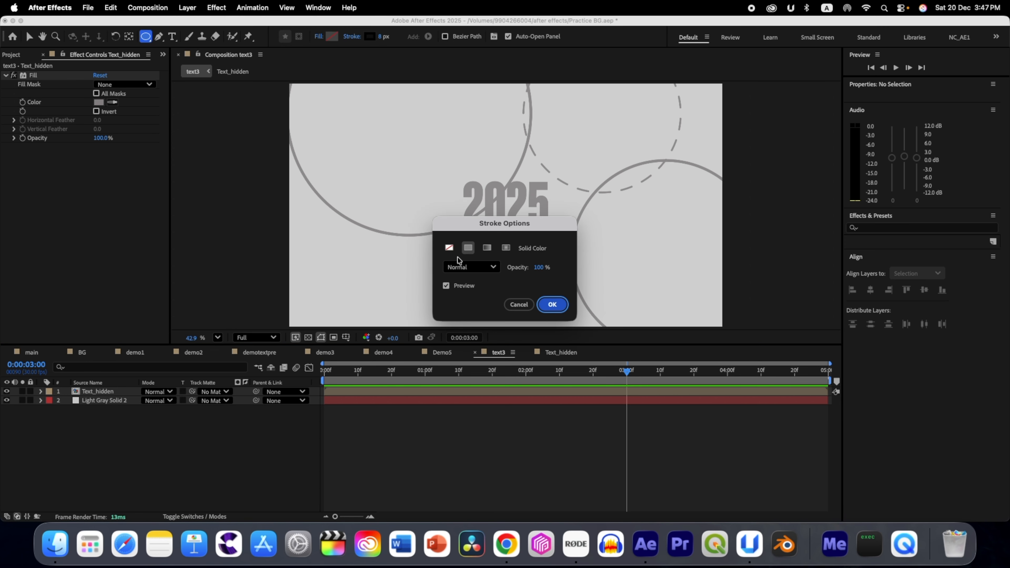
pyautogui.press('Return')
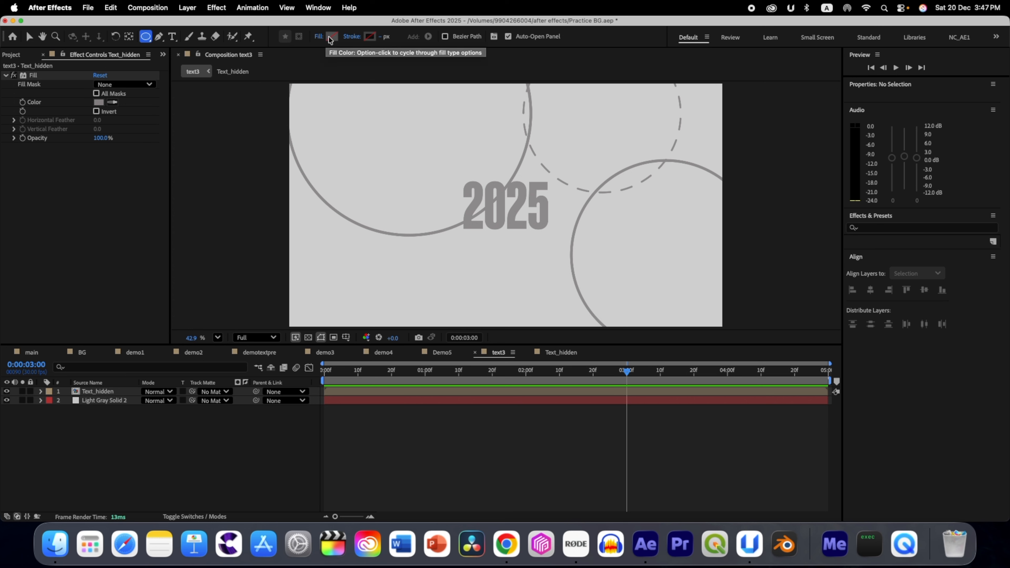
pyautogui.click(332, 36)
pyautogui.write('FF')
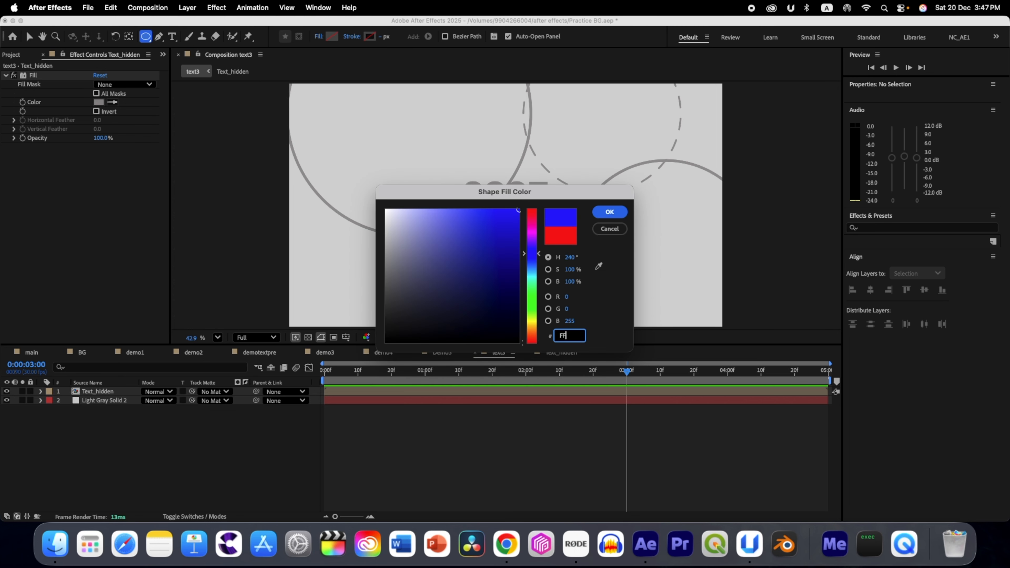
pyautogui.write('FFFF')
pyautogui.press('Return')
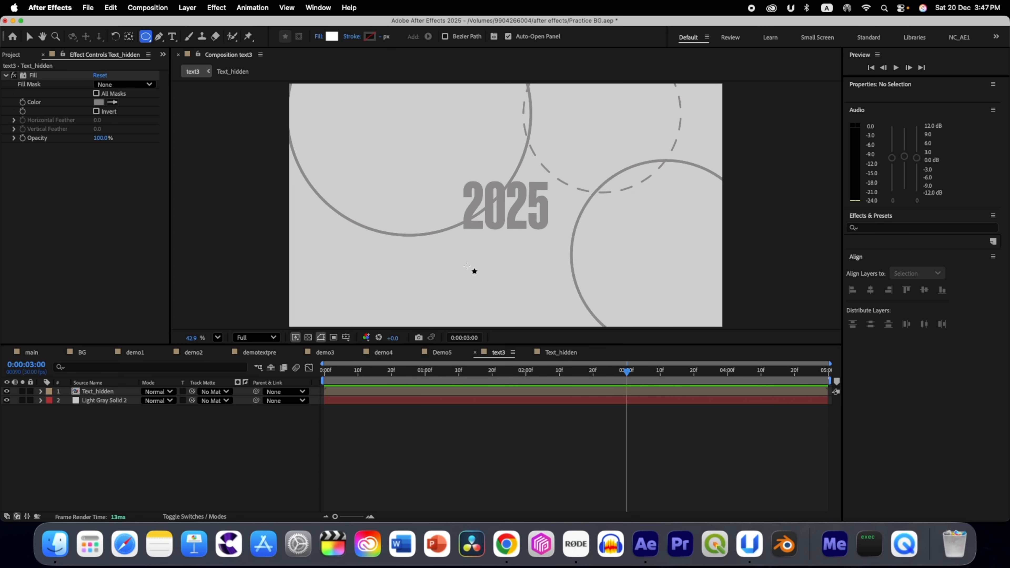
pyautogui.moveTo(489, 271); pyautogui.dragTo(498, 281)
# Step: Apply the Deep Glow effect to the small white circle layer
pyautogui.hotkey('ctrl', 'space')
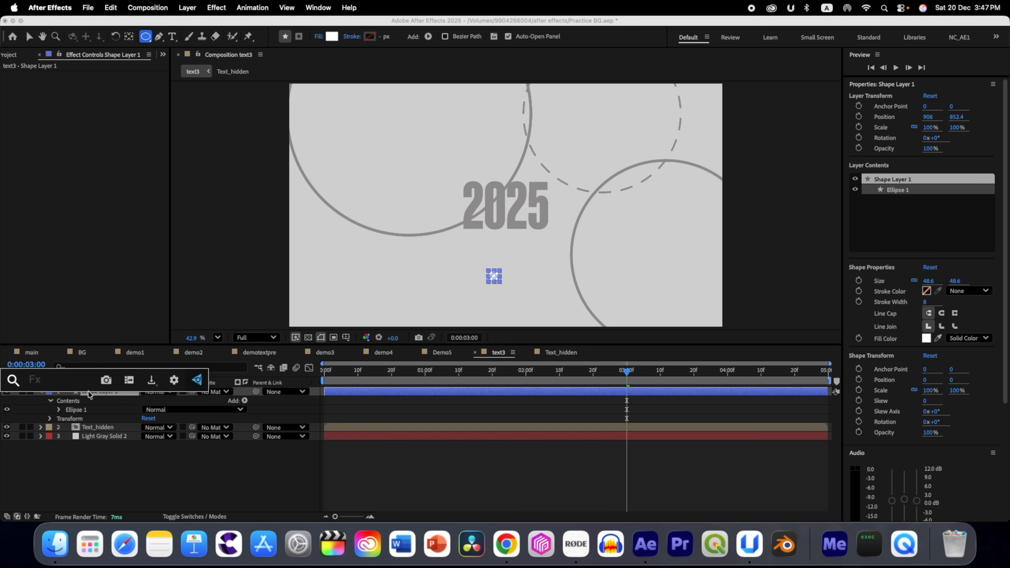
pyautogui.write('d')
pyautogui.click(82, 403)
# Step: Apply CC Radial Fast Blur to the Text_hidden layer with Zoom set to Brightest and Amount set to 59
pyautogui.click(110, 403)
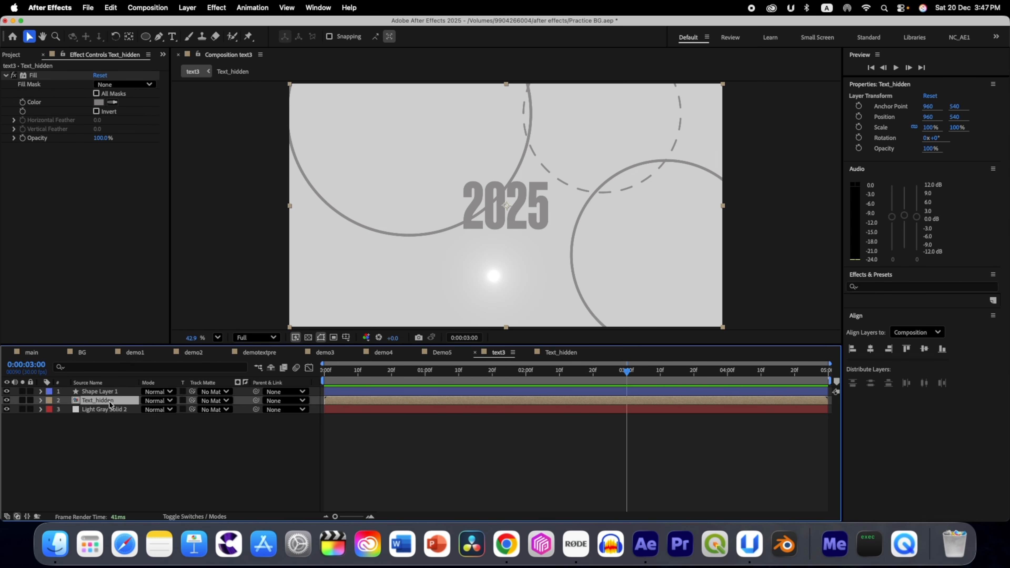
pyautogui.hotkey('ctrl', 'space')
pyautogui.write('rad')
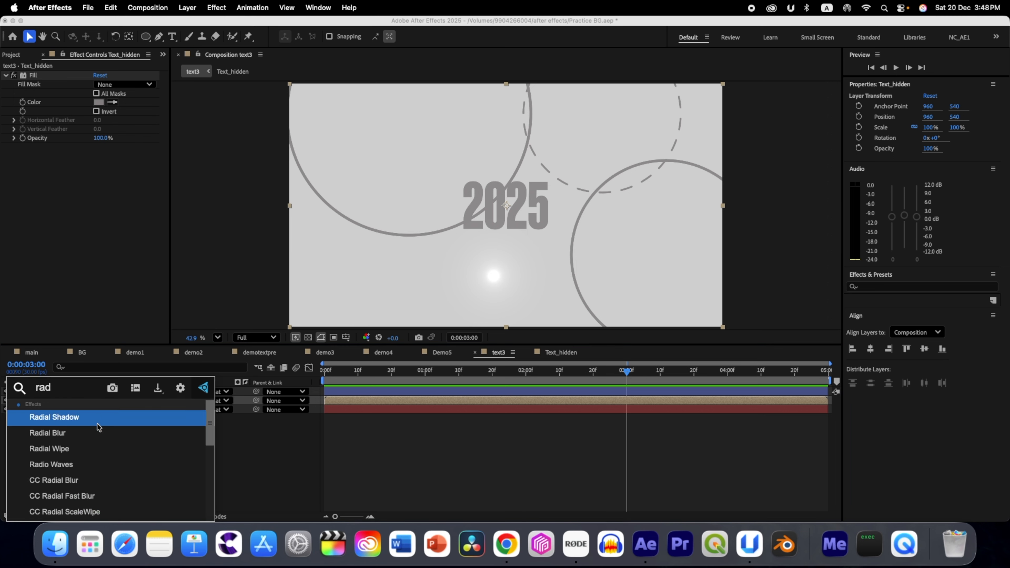
pyautogui.press('Down')
pyautogui.press('Down')
pyautogui.press('Down')
pyautogui.press('Down')
pyautogui.press('Down')
pyautogui.press('Return')
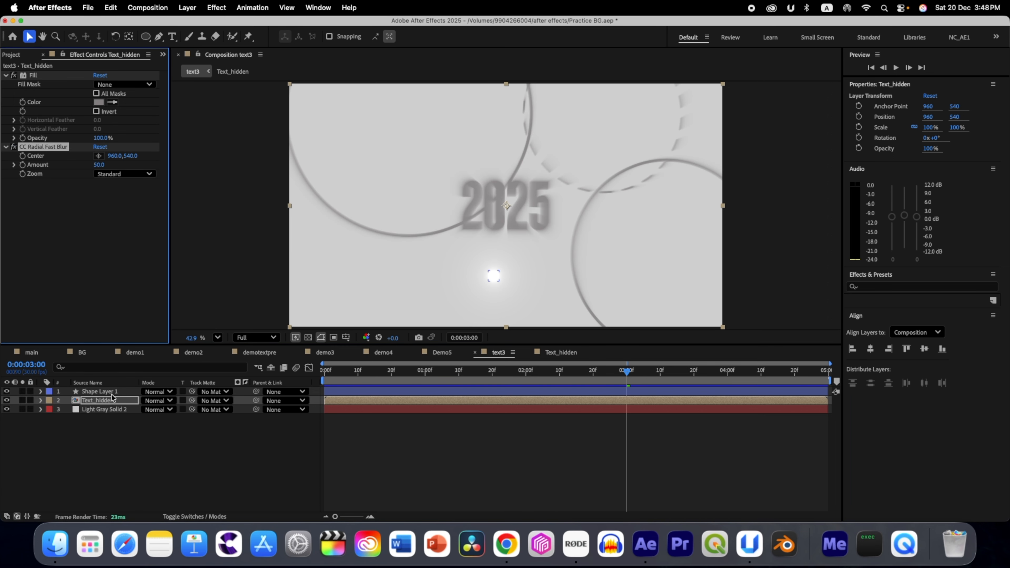
pyautogui.click(108, 178)
pyautogui.click(117, 199)
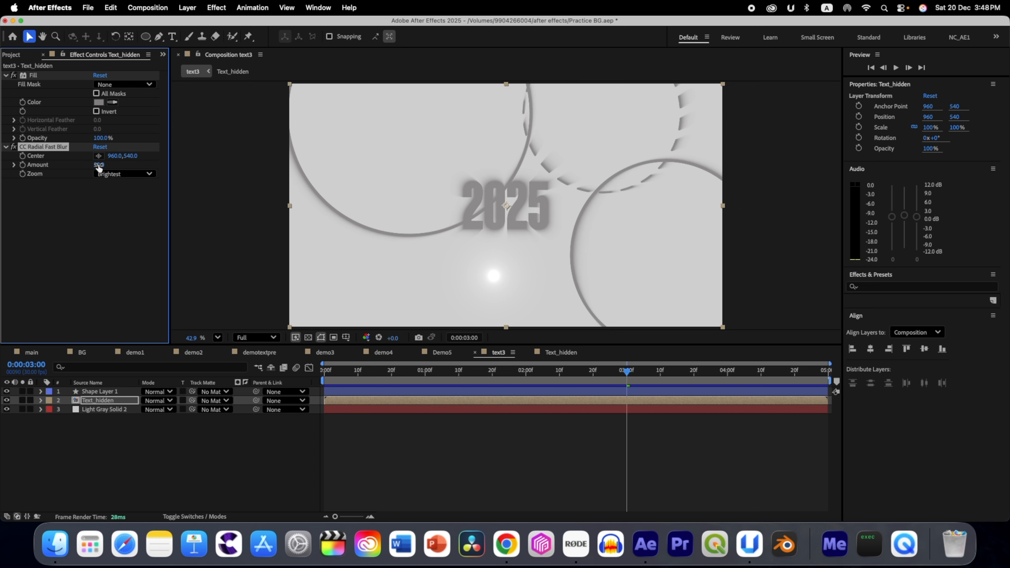
pyautogui.moveTo(95, 167); pyautogui.dragTo(99, 168)
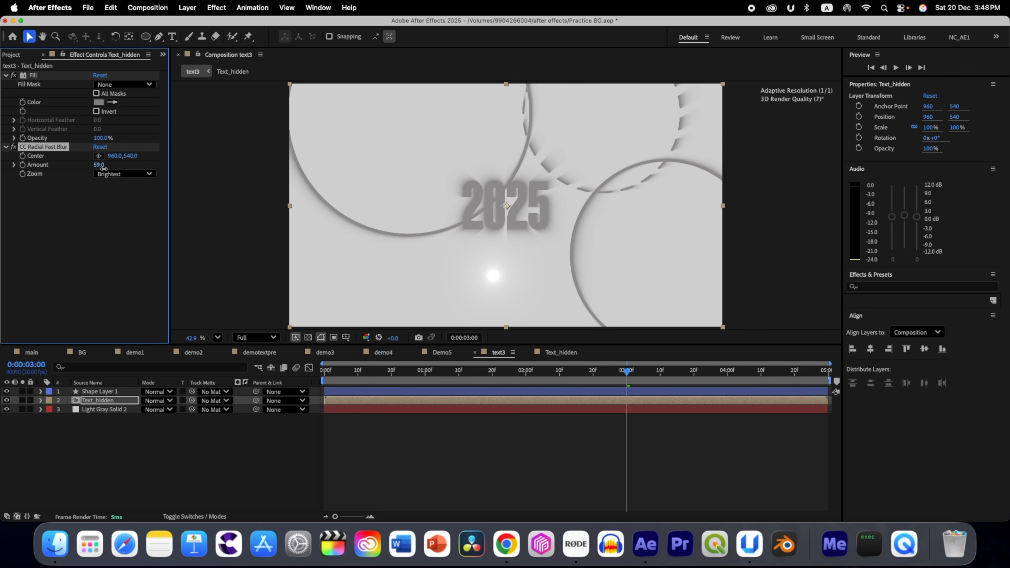
# Step: Apply the CC Composite effect to the Text_hidden layer
pyautogui.click(103, 400)
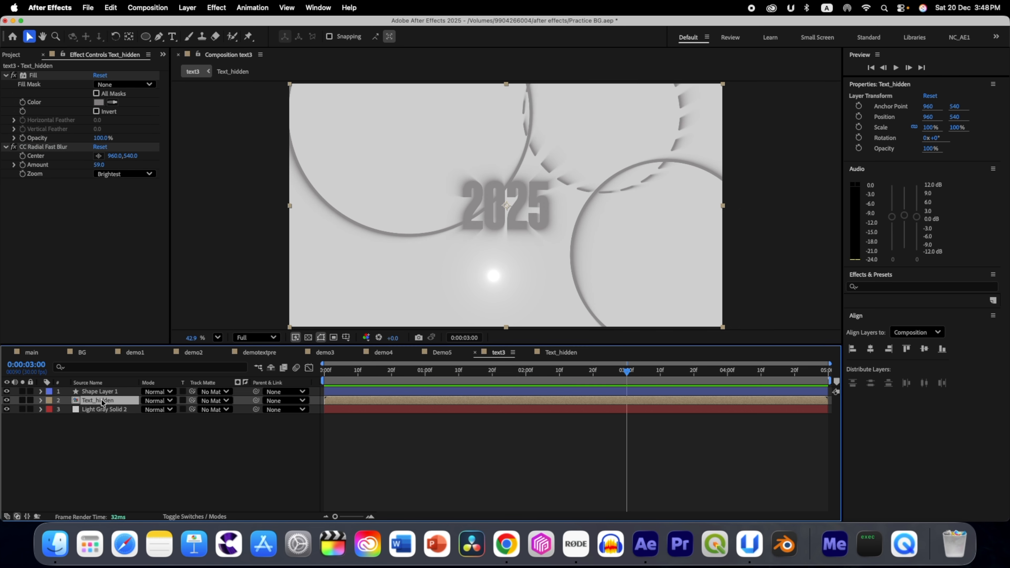
pyautogui.hotkey('ctrl', 'space')
pyautogui.write('comp')
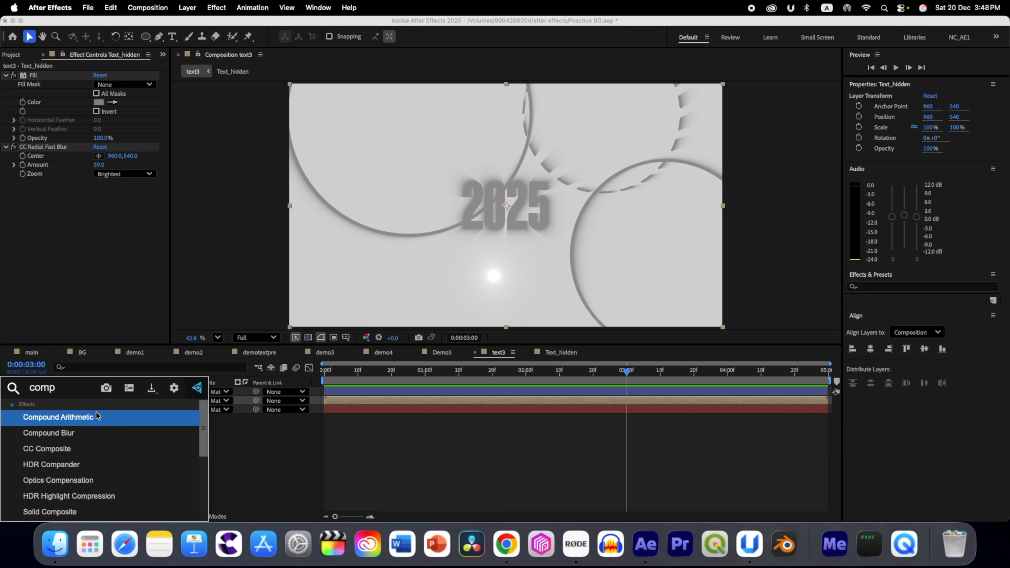
pyautogui.click(92, 444)
# Step: Add a null object to the text3 composition
pyautogui.rightClick(116, 429)
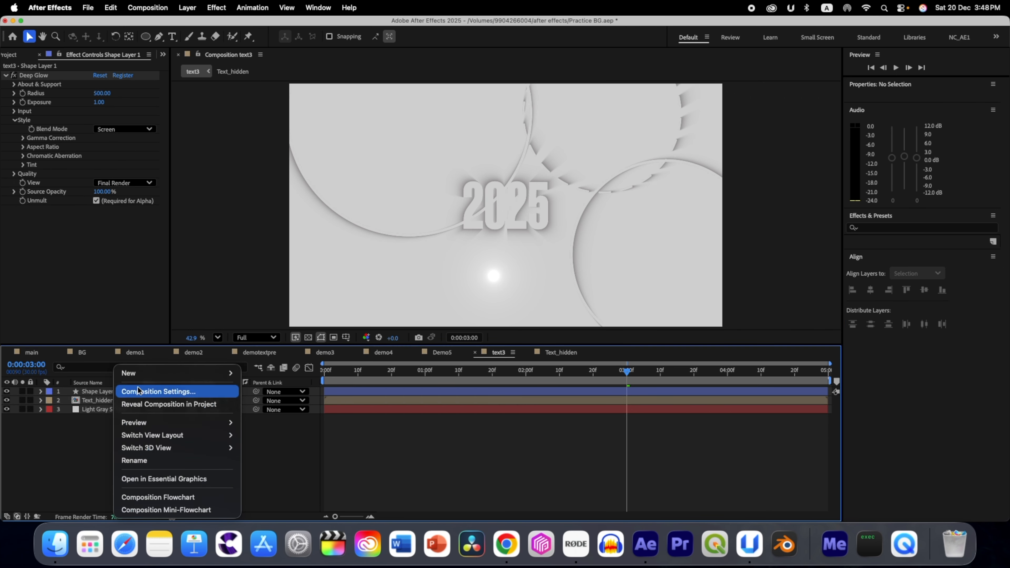
pyautogui.moveTo(230, 373)
pyautogui.click(264, 442)
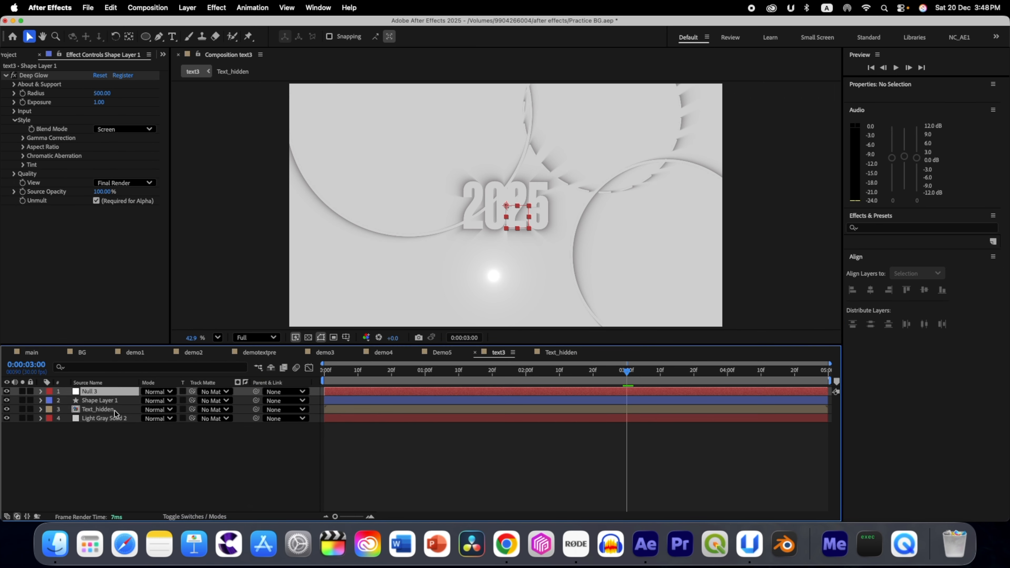
# Step: Rename the glowing circle layer to light and parent it to the null object
pyautogui.click(106, 401)
pyautogui.press('Return')
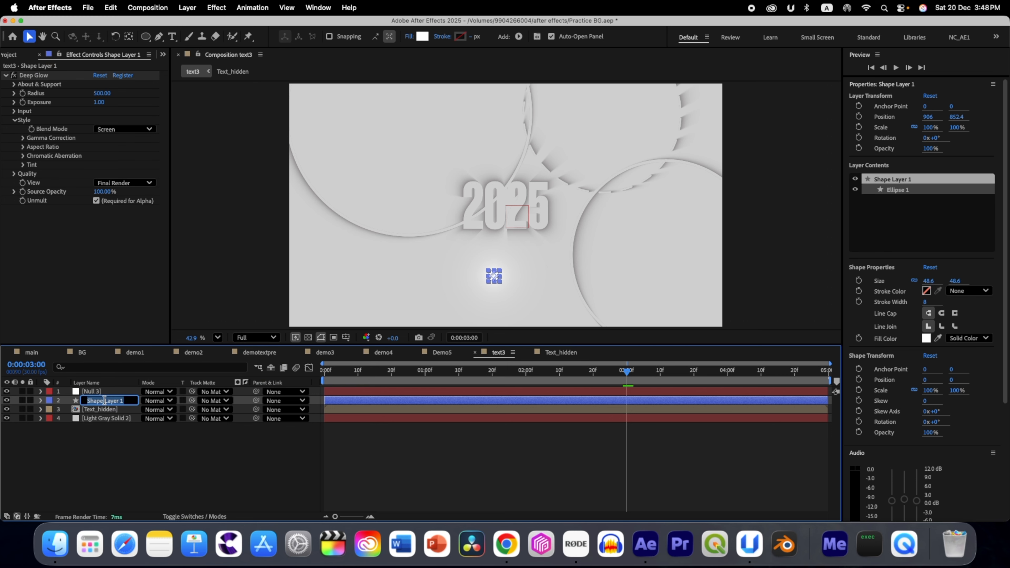
pyautogui.write('Light')
pyautogui.press('Return')
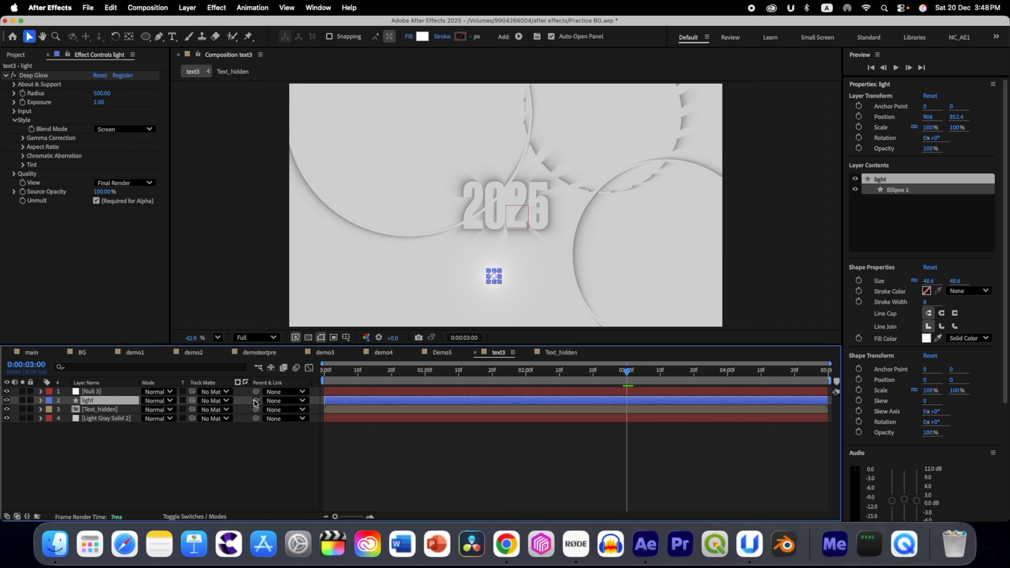
pyautogui.moveTo(255, 400); pyautogui.dragTo(104, 393)
# Step: Link the CC Radial Fast Blur Center of Text_hidden to the null's Position, and move the null over the title to test the shadows
pyautogui.click(93, 393)
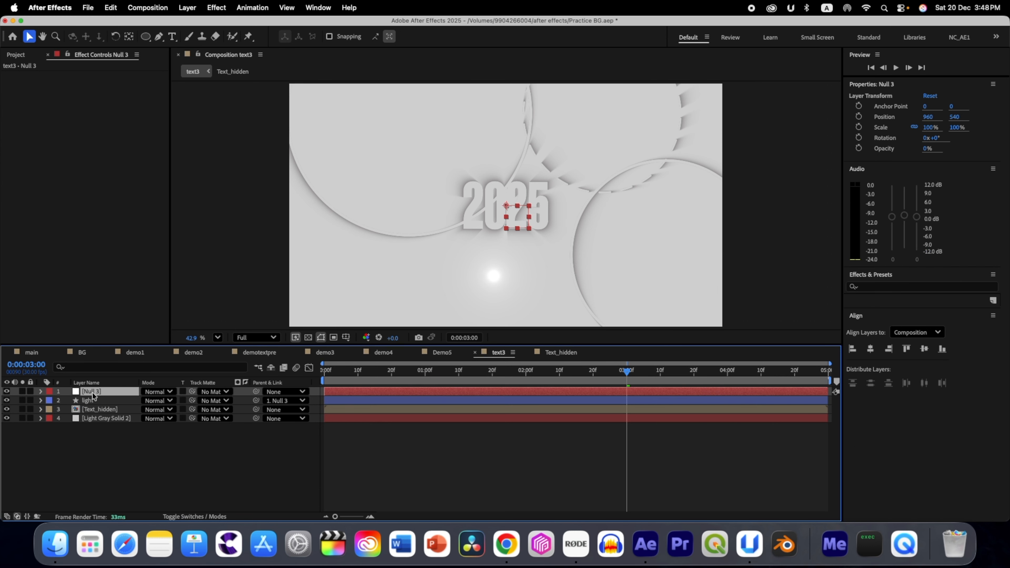
pyautogui.press('p')
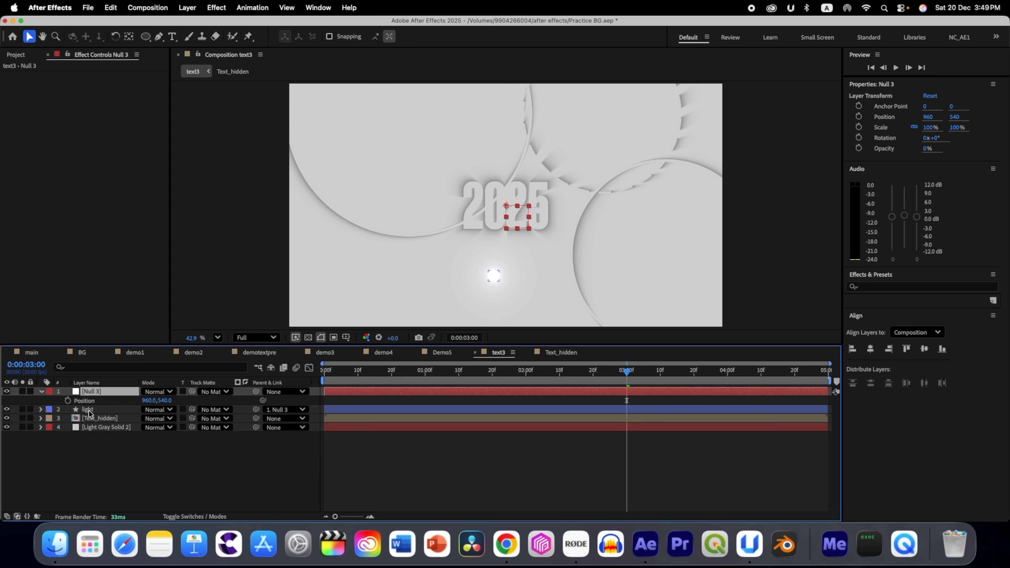
pyautogui.click(92, 418)
pyautogui.click(40, 418)
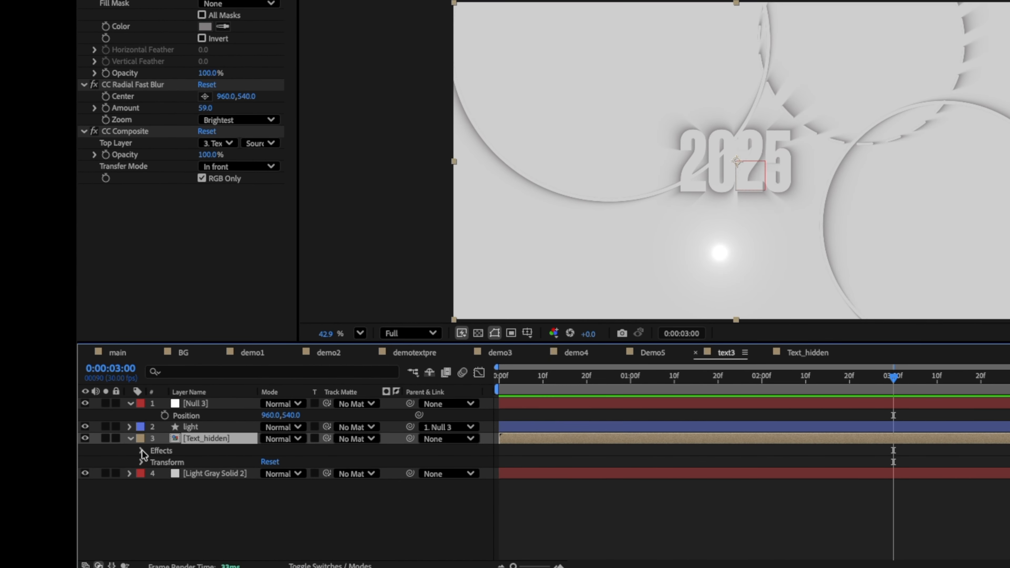
pyautogui.click(141, 451)
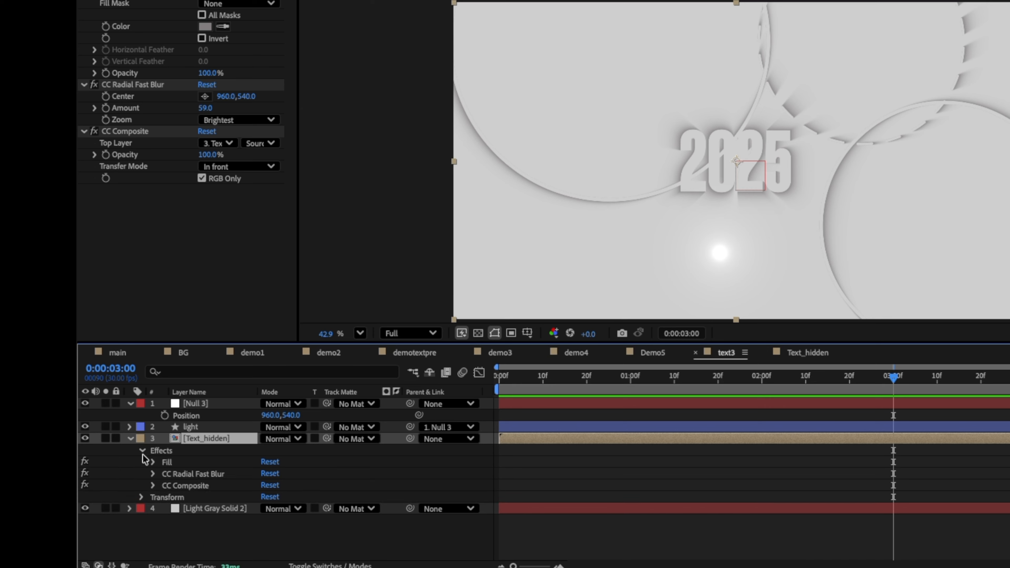
pyautogui.click(152, 474)
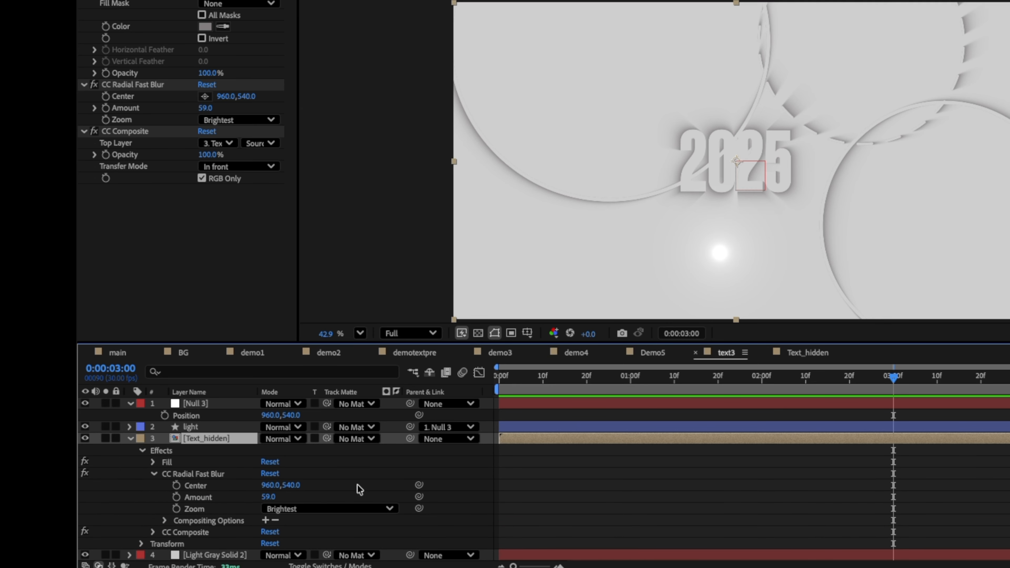
pyautogui.moveTo(418, 485); pyautogui.dragTo(185, 421)
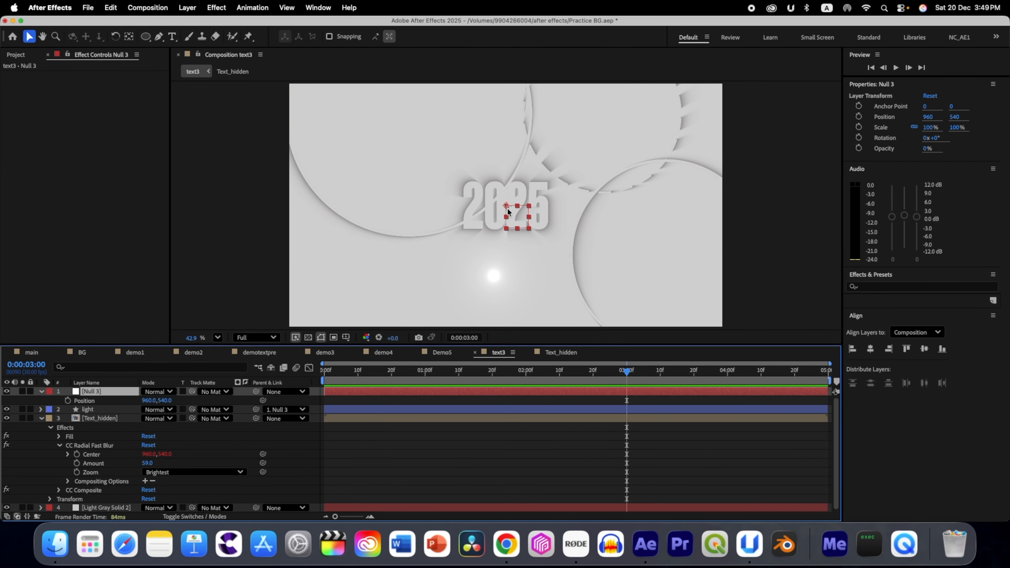
pyautogui.moveTo(509, 211); pyautogui.dragTo(484, 168)
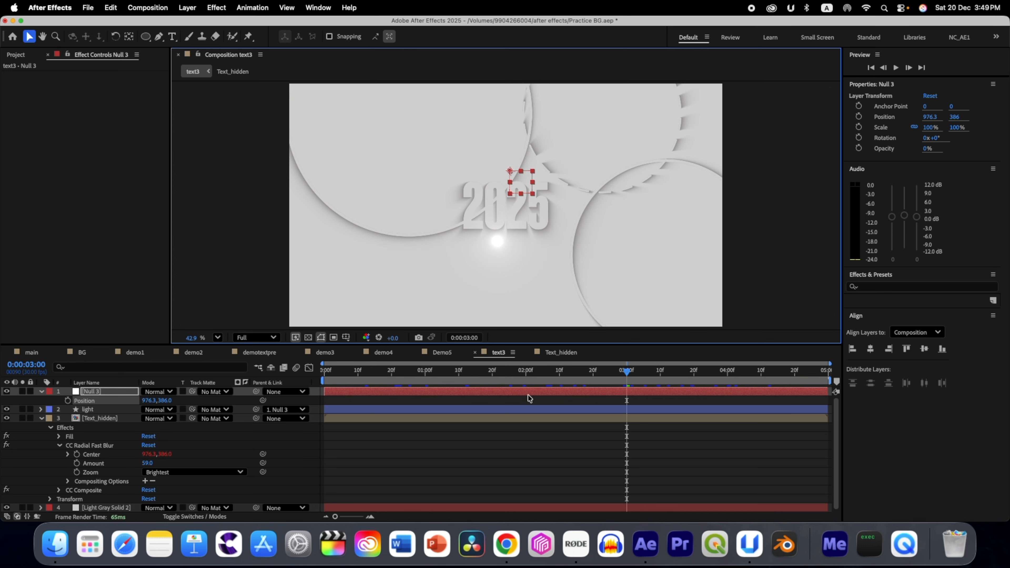
# Step: Set a Position keyframe for the null at the composition start, placed outside the frame's left edge at about -174, 158
pyautogui.moveTo(626, 372); pyautogui.dragTo(235, 383)
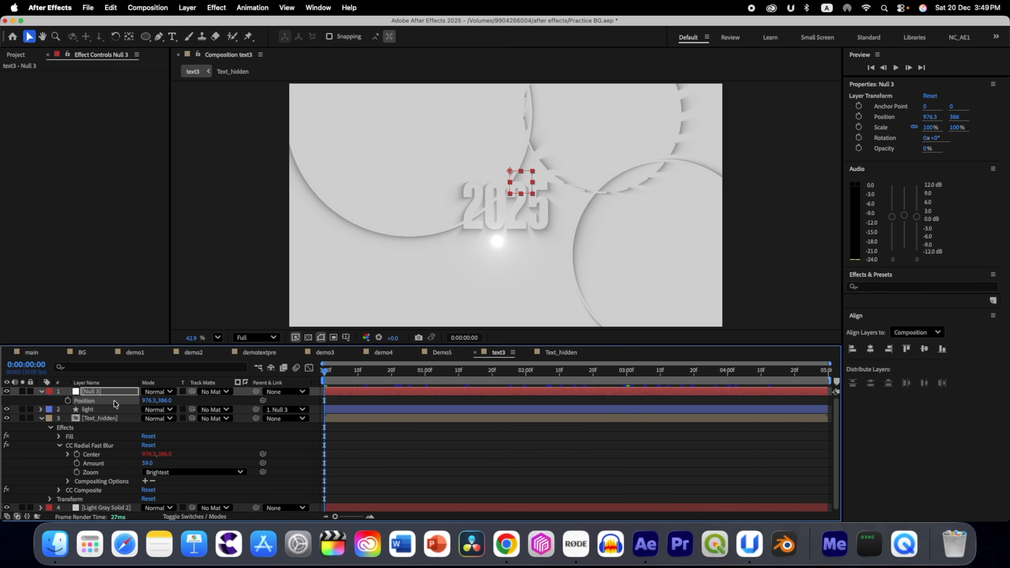
pyautogui.click(68, 401)
pyautogui.moveTo(510, 170); pyautogui.dragTo(250, 118)
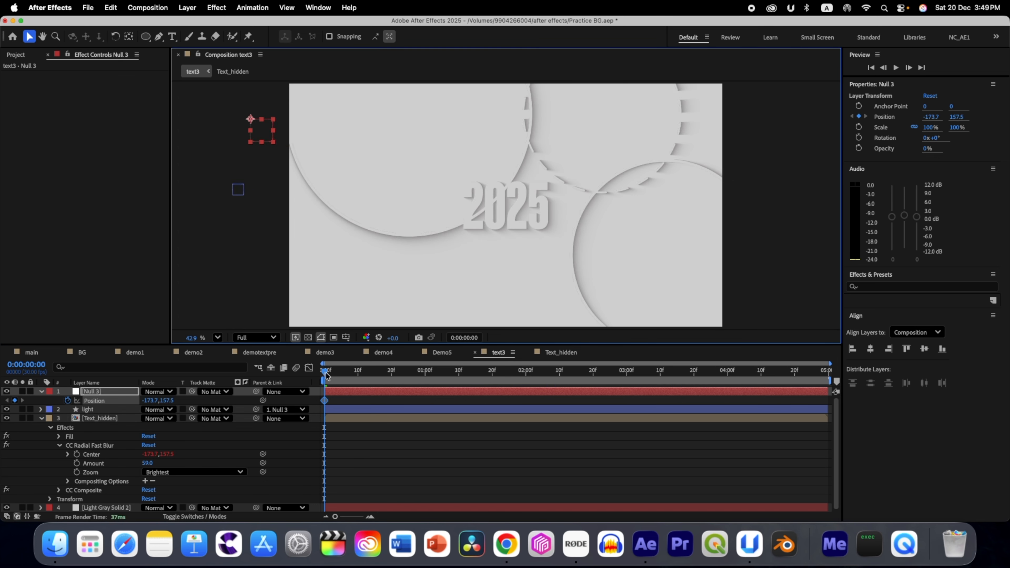
# Step: Add null Position keyframes at about 1501, 365 just past two seconds and at about 475, 95 at 0:00:04:07
pyautogui.moveTo(325, 370); pyautogui.dragTo(552, 390)
pyautogui.moveTo(250, 119); pyautogui.dragTo(628, 166)
pyautogui.click(730, 372)
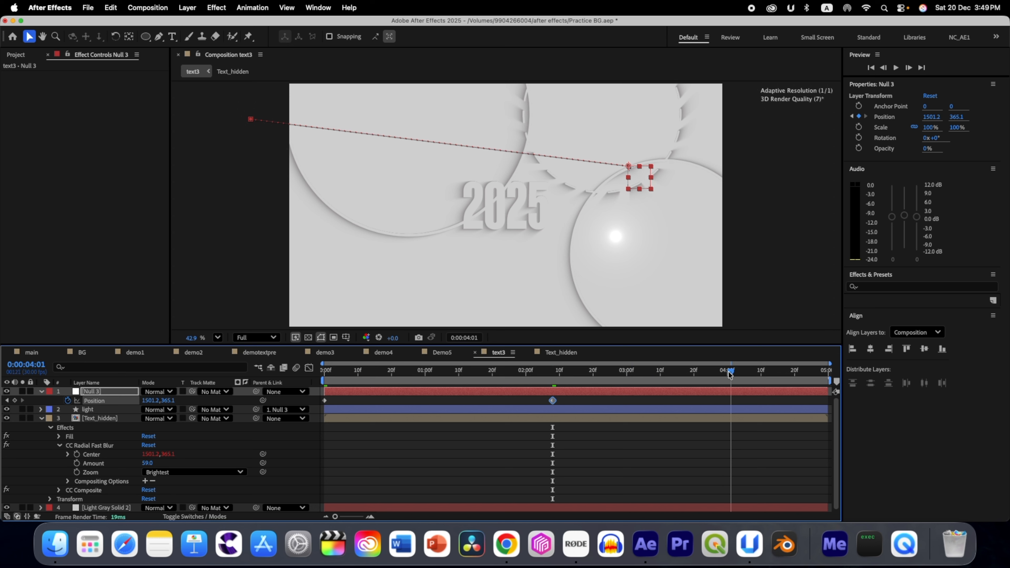
pyautogui.moveTo(731, 372); pyautogui.dragTo(750, 372)
pyautogui.moveTo(620, 170); pyautogui.dragTo(397, 107)
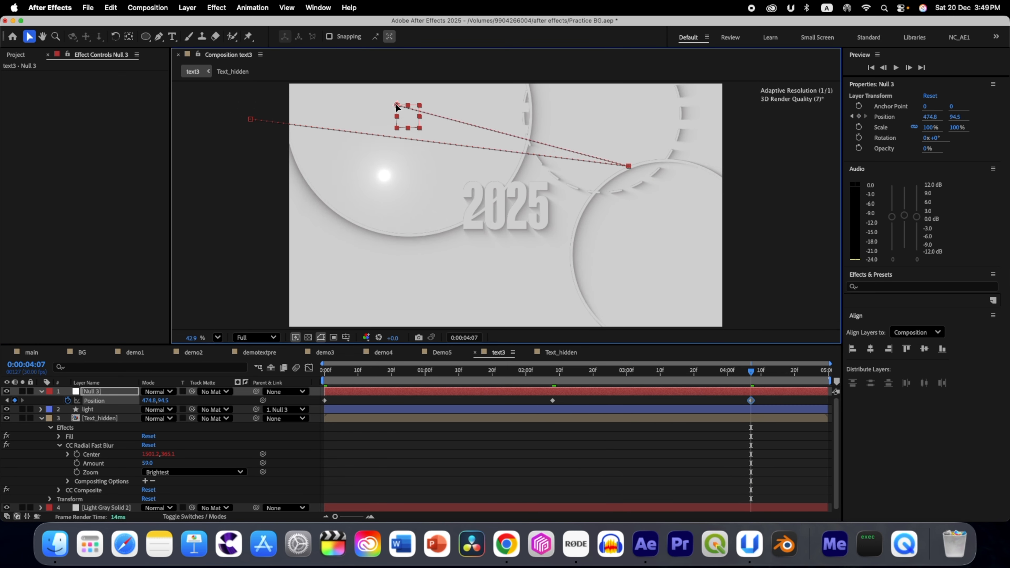